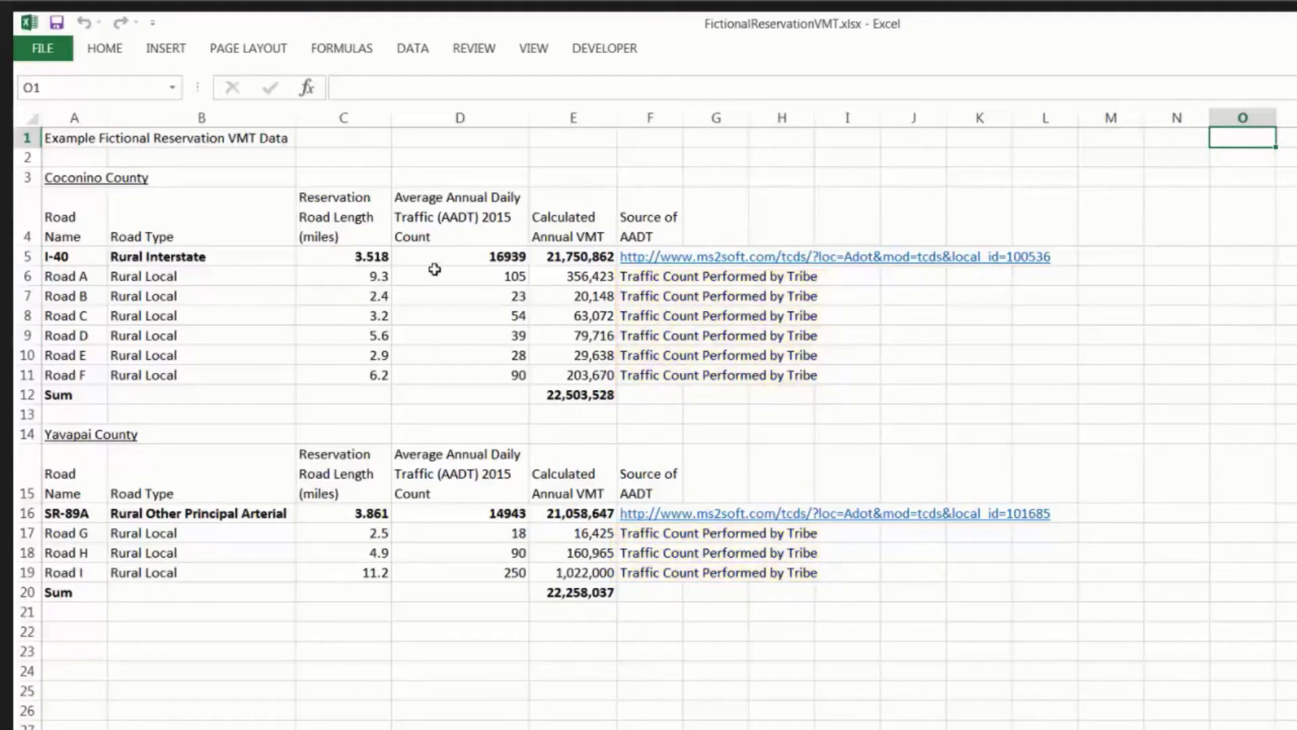
Step: Check the reservation road length, average annual daily traffic and calculated annual VMT of I-40 in Coconino County
{"action": "left_click", "coordinate": [318, 278]}
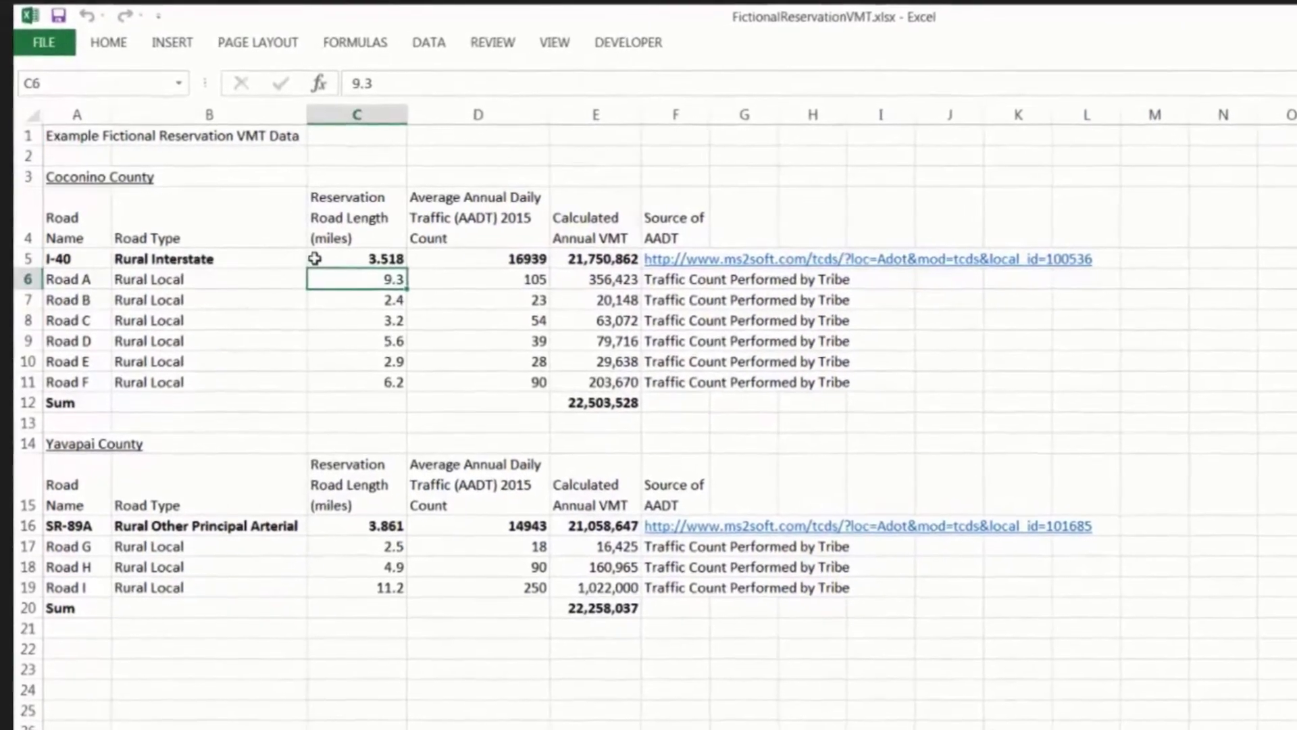
{"action": "left_click", "coordinate": [318, 257]}
{"action": "key", "text": "Right"}
{"action": "key", "text": "Right"}
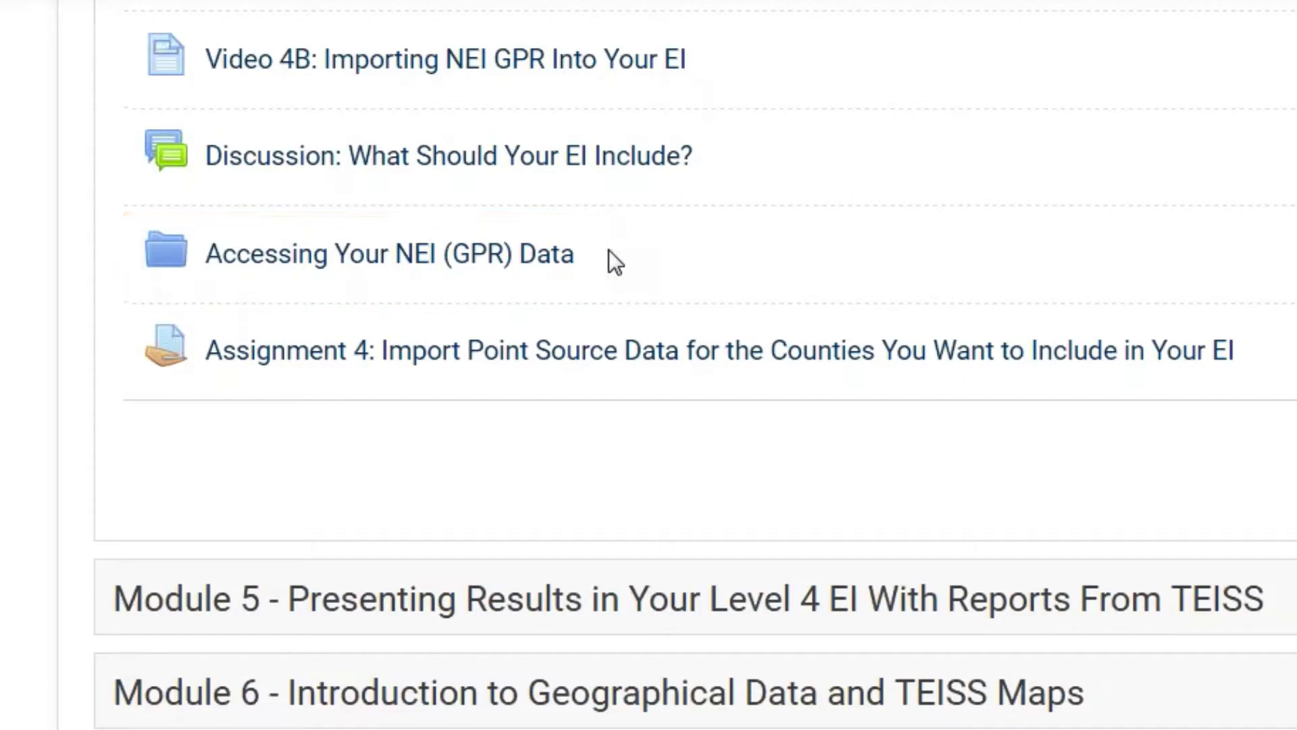
Step: Open the Accessing Your NEI (GPR) Data folder on the course page and expand the California data files
{"action": "left_click", "coordinate": [482, 263]}
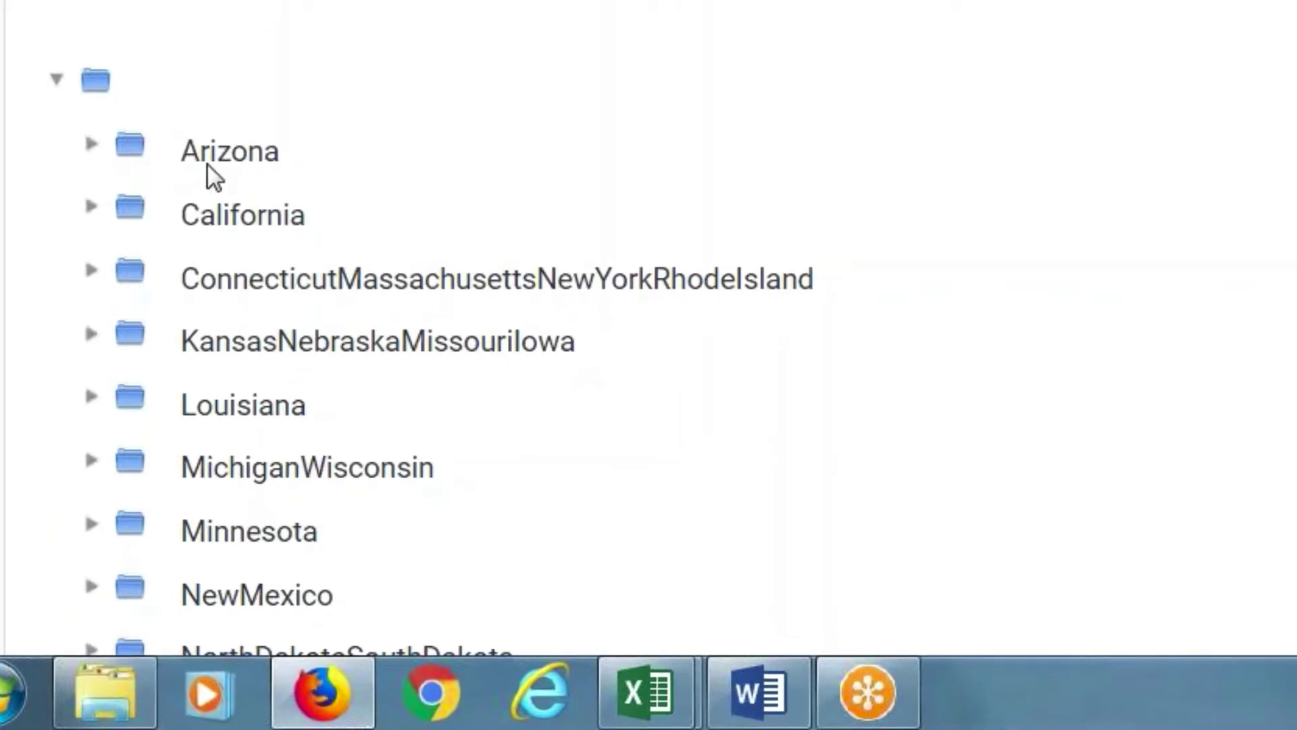
{"action": "left_click", "coordinate": [92, 207]}
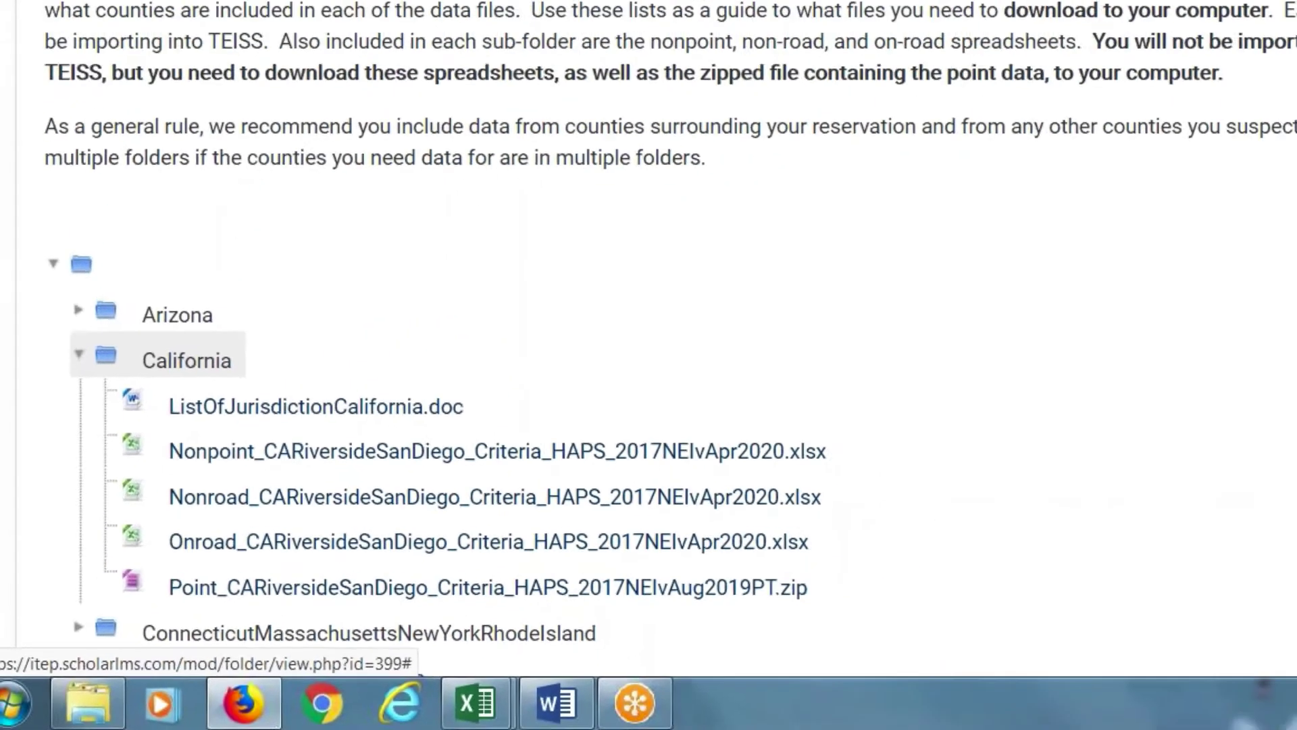
Step: Switch to the Onroad_FictionalReservation workbook in Excel and filter the State, County slicer to AZ, Coconino
{"action": "mouse_move", "coordinate": [347, 724]}
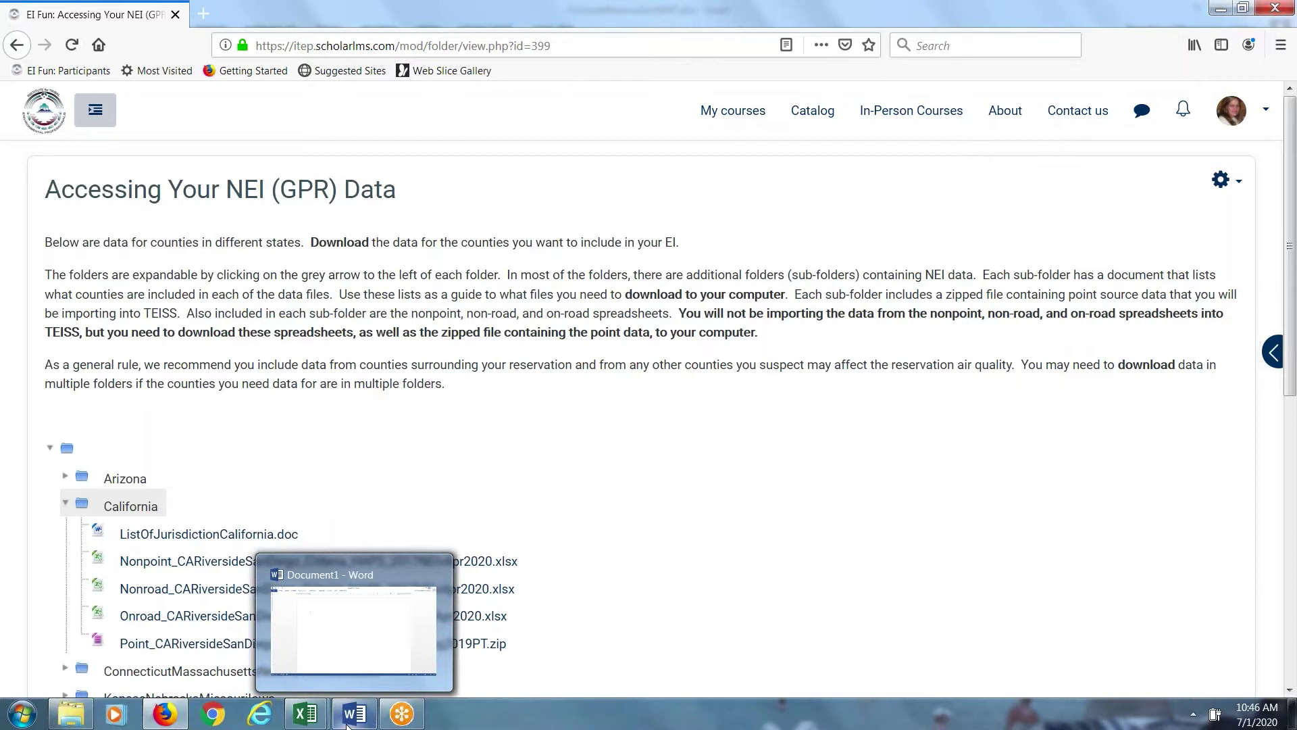
{"action": "mouse_move", "coordinate": [306, 715]}
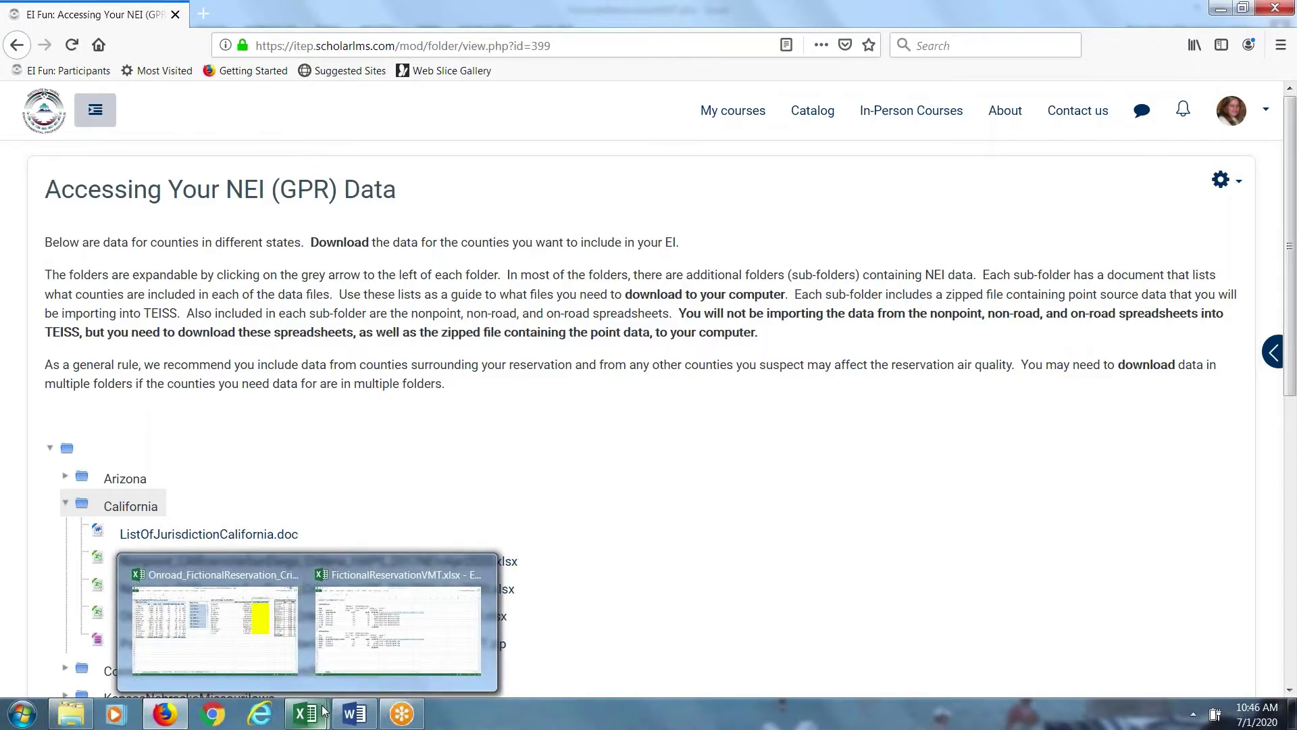
{"action": "left_click", "coordinate": [367, 642]}
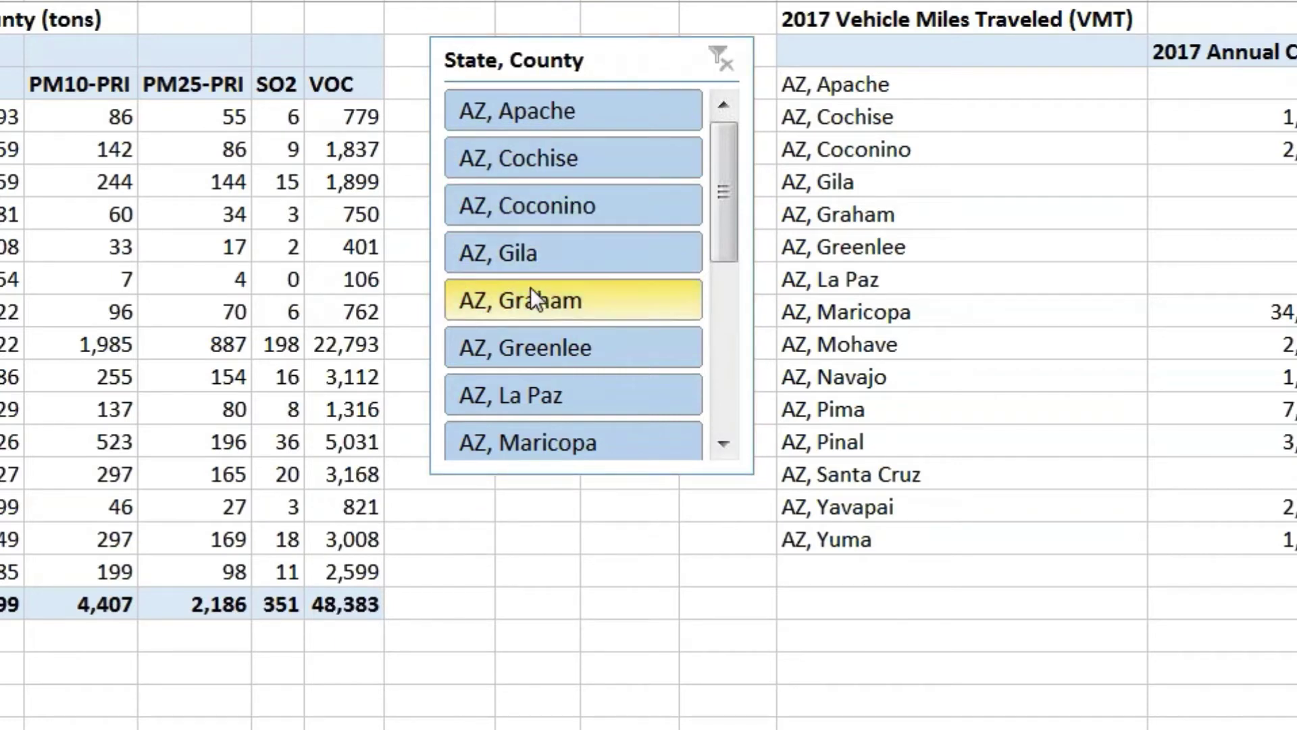
{"action": "left_click", "coordinate": [533, 204]}
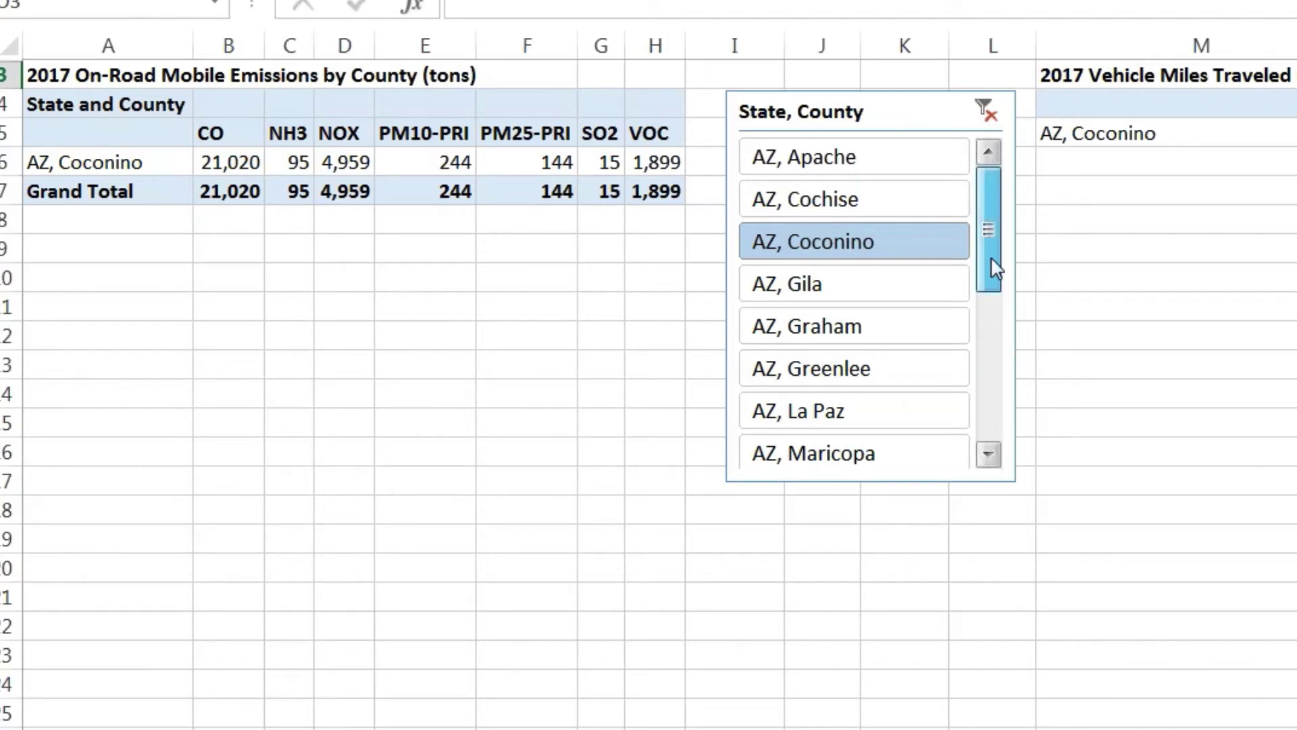
Step: Filter the county emissions and VMT tables to AZ, Yavapai alone
{"action": "left_click_drag", "start_coordinate": [993, 266], "coordinate": [994, 441]}
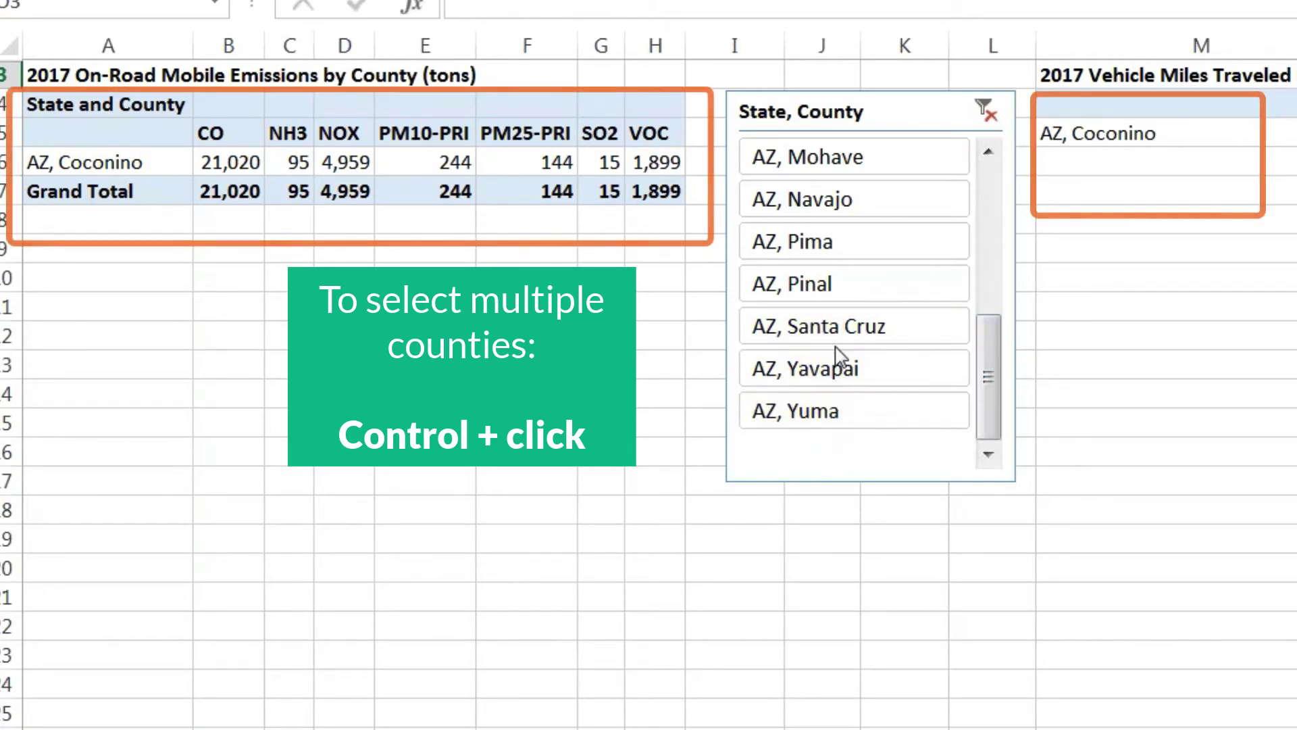
{"action": "left_click", "coordinate": [806, 380]}
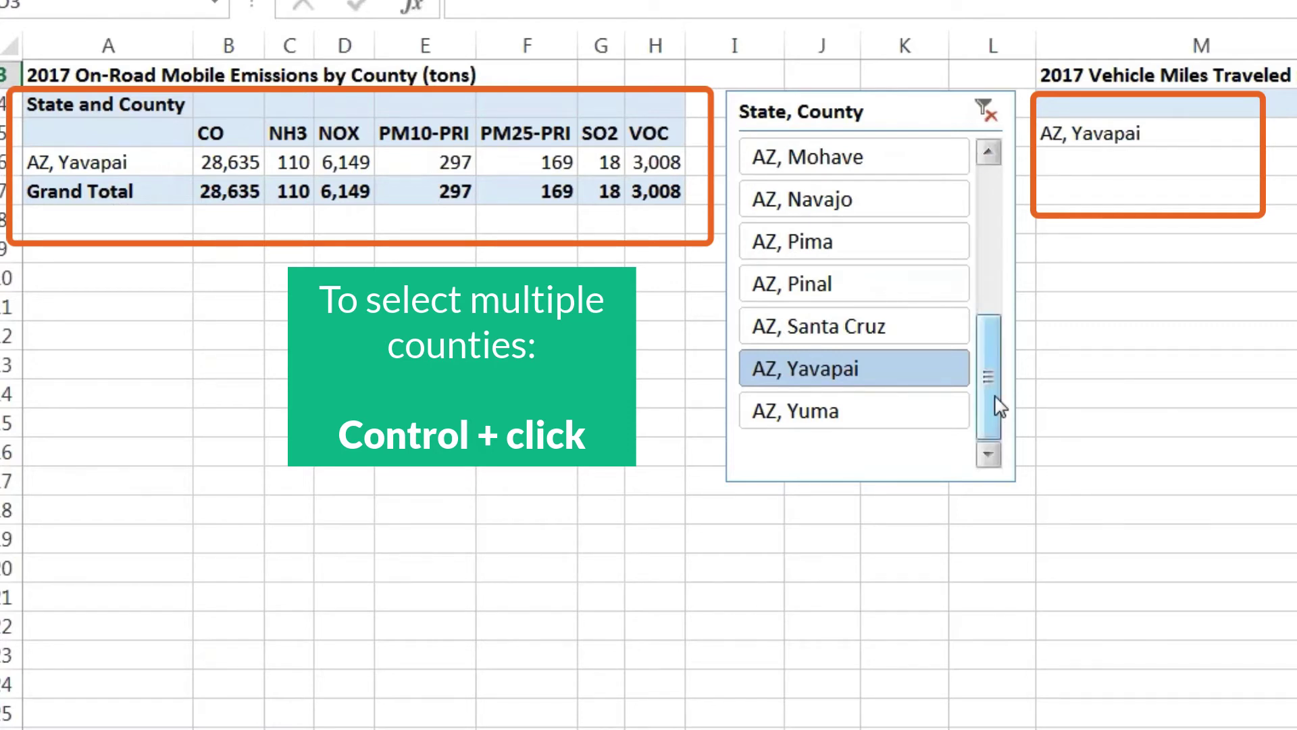
{"action": "left_click_drag", "start_coordinate": [999, 399], "coordinate": [993, 209]}
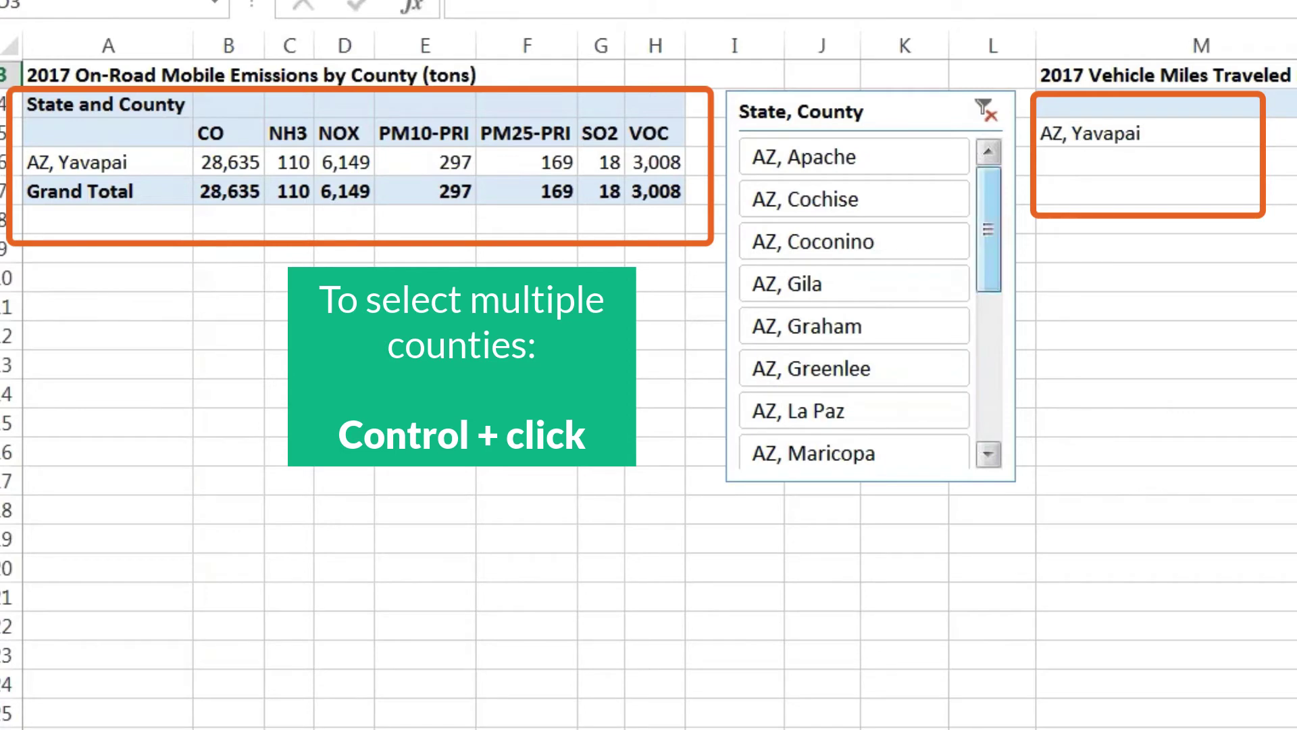
Step: Filter the State, County slicer to both AZ, Coconino and AZ, Yavapai
{"action": "left_click", "coordinate": [833, 257]}
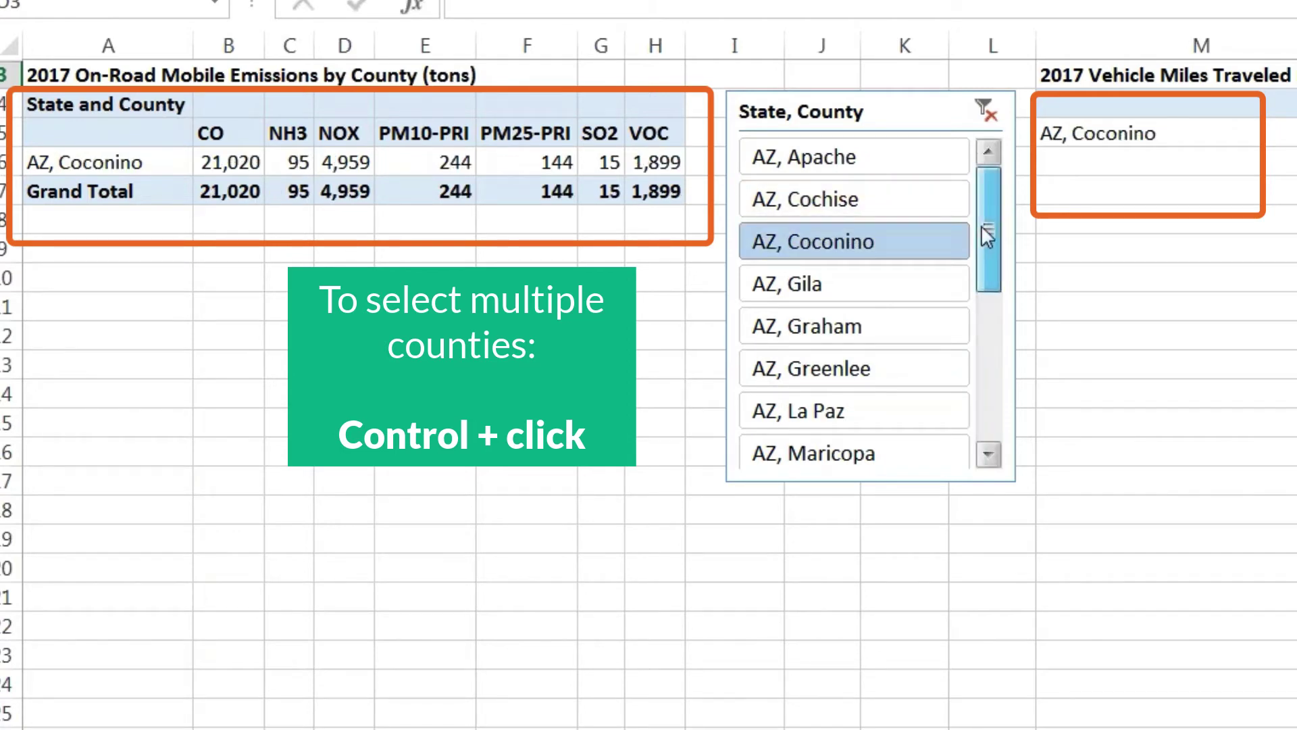
{"action": "left_click_drag", "start_coordinate": [981, 225], "coordinate": [981, 389]}
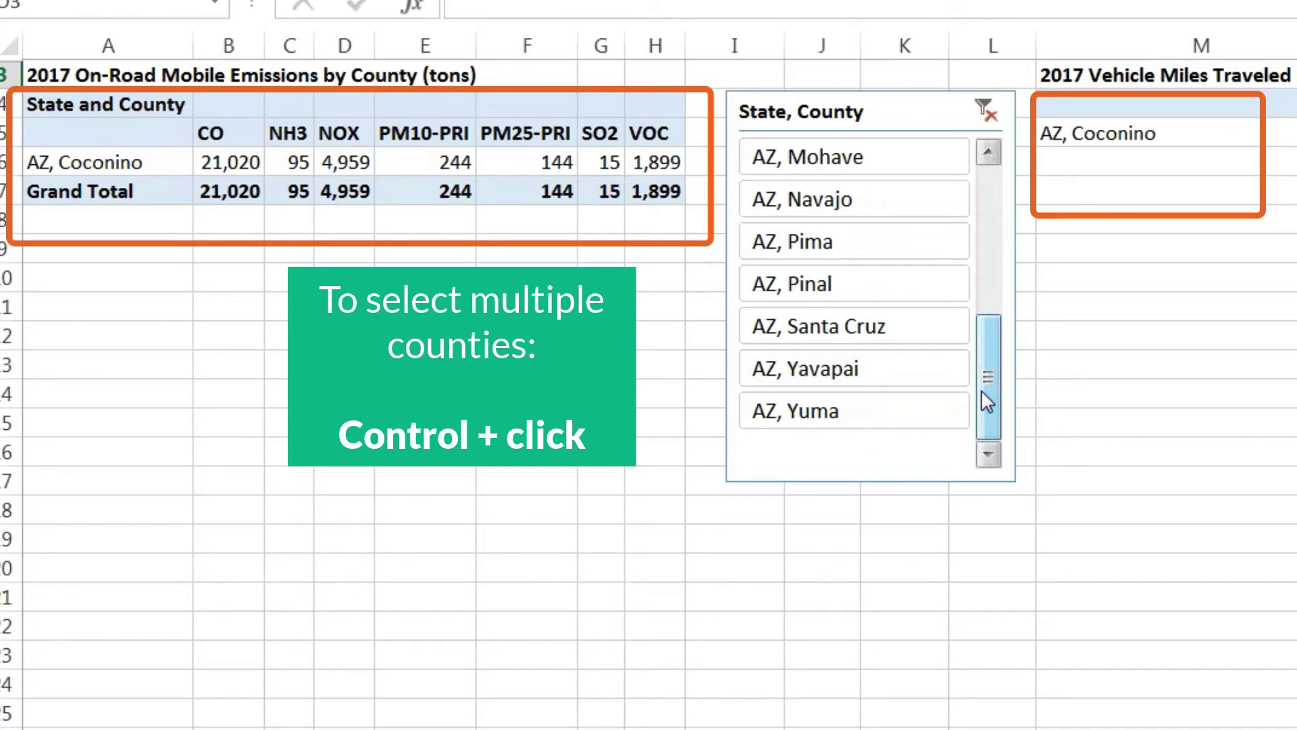
{"action": "left_click", "coordinate": [830, 379], "text": "ctrl"}
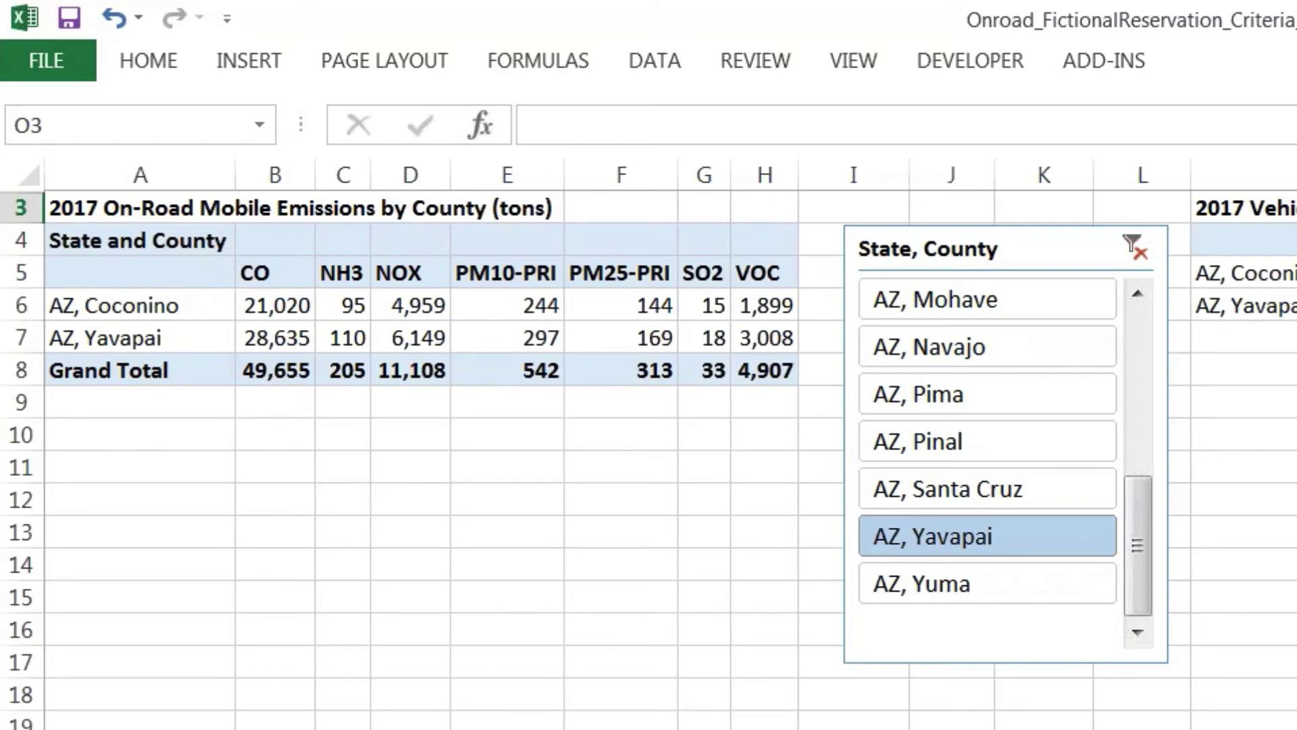
Step: Copy the Coconino County sum of calculated annual VMT in cell E12 of FictionalReservationVMT.xlsx
{"action": "scroll", "coordinate": [669, 445], "scroll_direction": "right", "scroll_amount": 5}
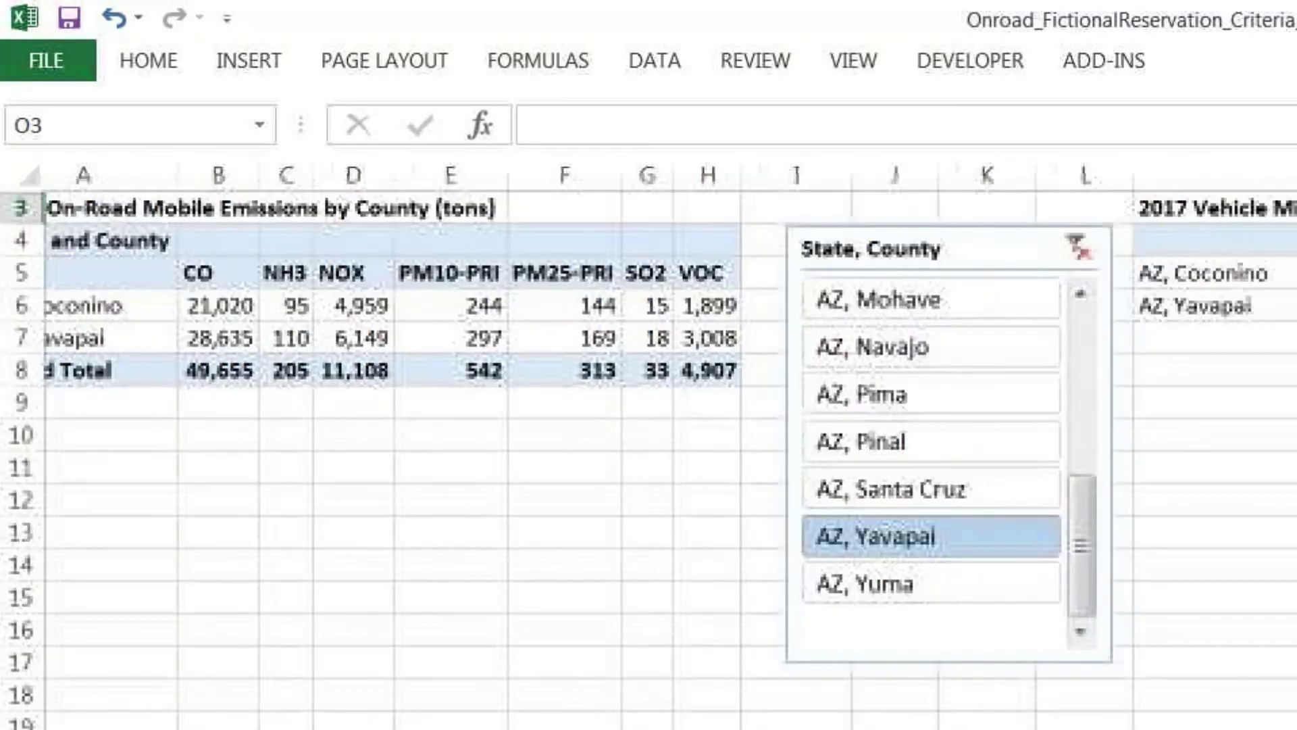
{"action": "scroll", "coordinate": [649, 445], "scroll_direction": "right", "scroll_amount": 3}
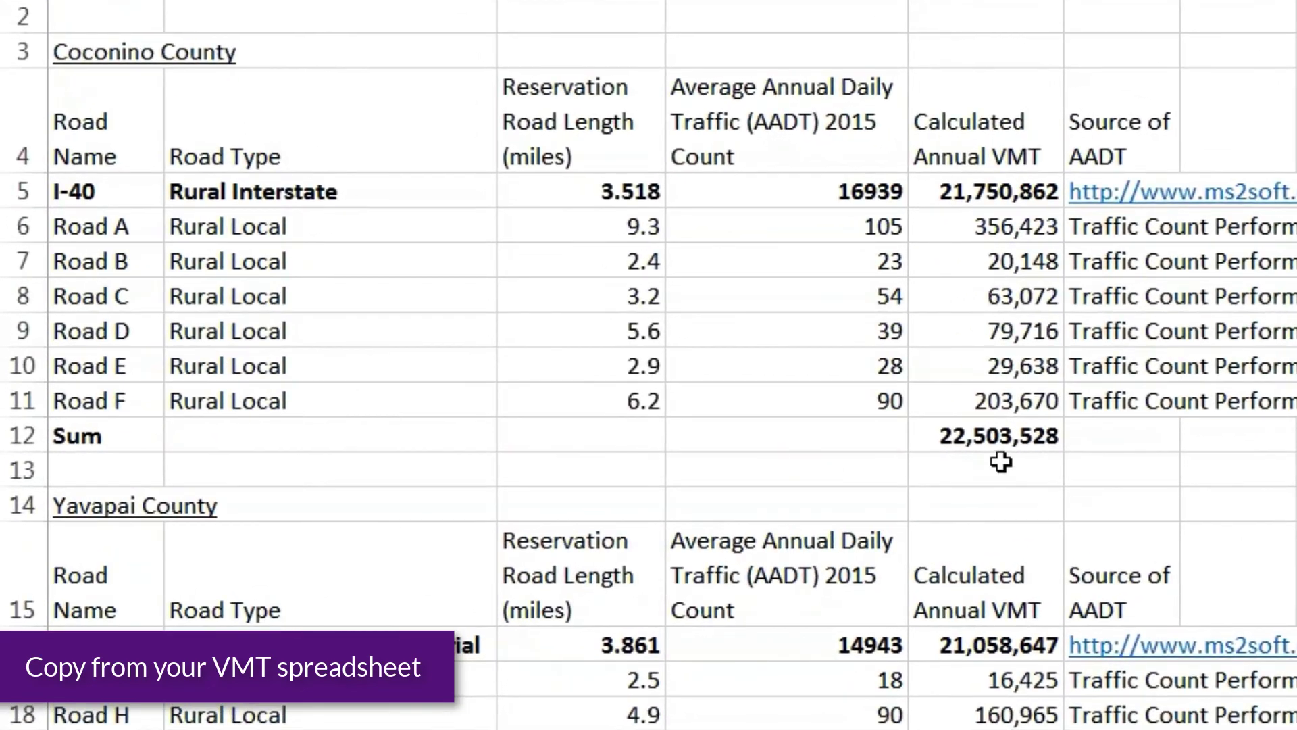
{"action": "left_click", "coordinate": [970, 437]}
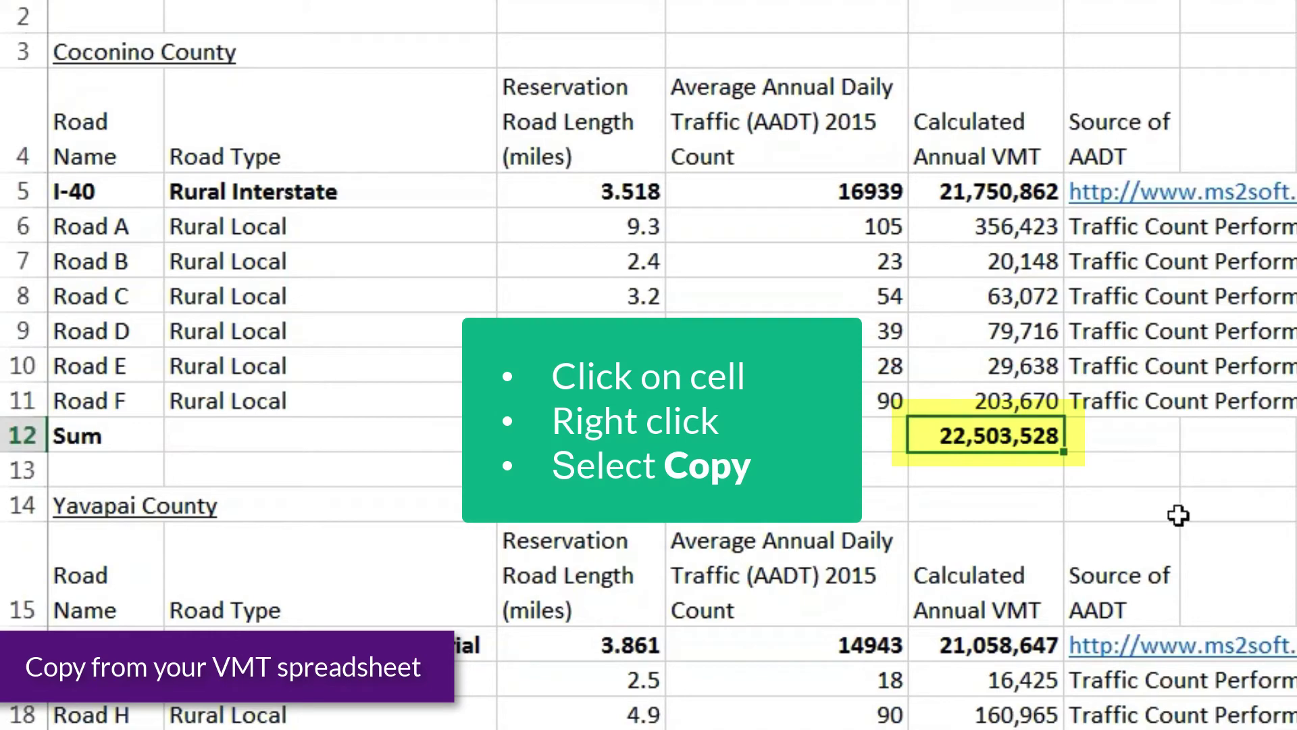
{"action": "right_click", "coordinate": [987, 427]}
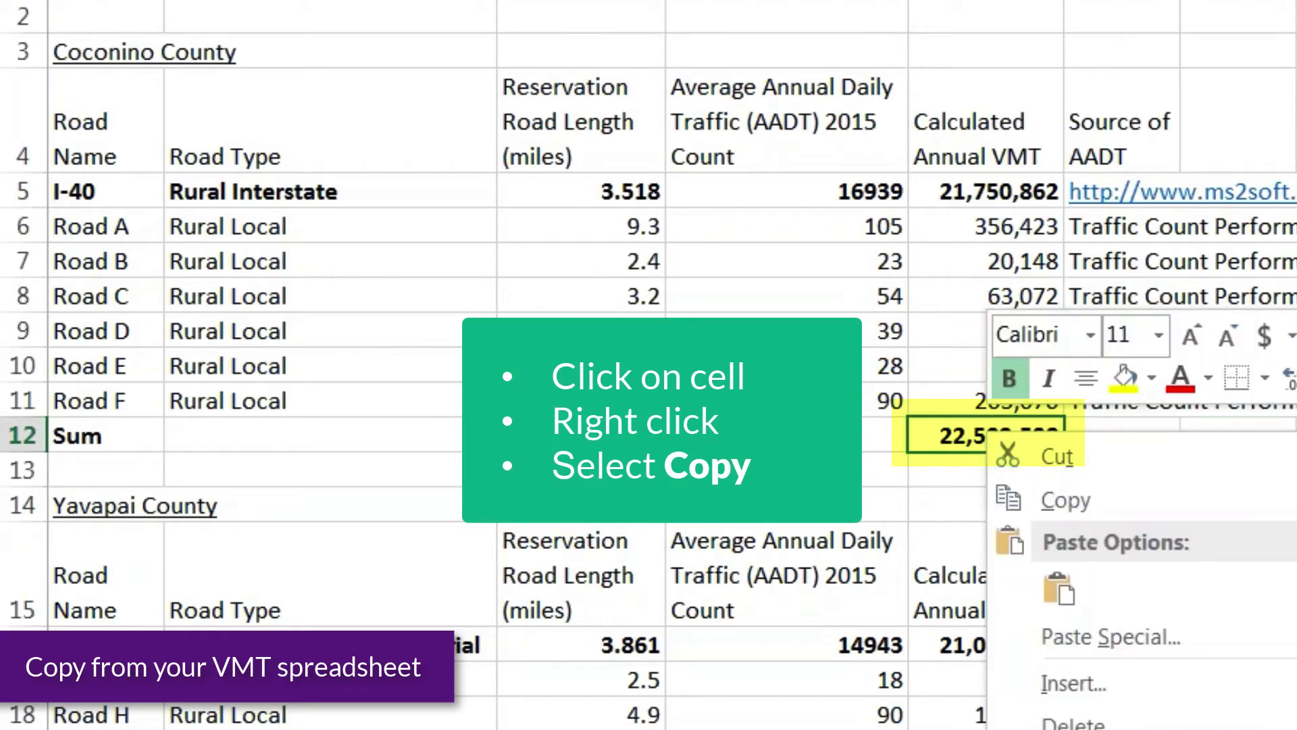
{"action": "left_click", "coordinate": [1095, 503]}
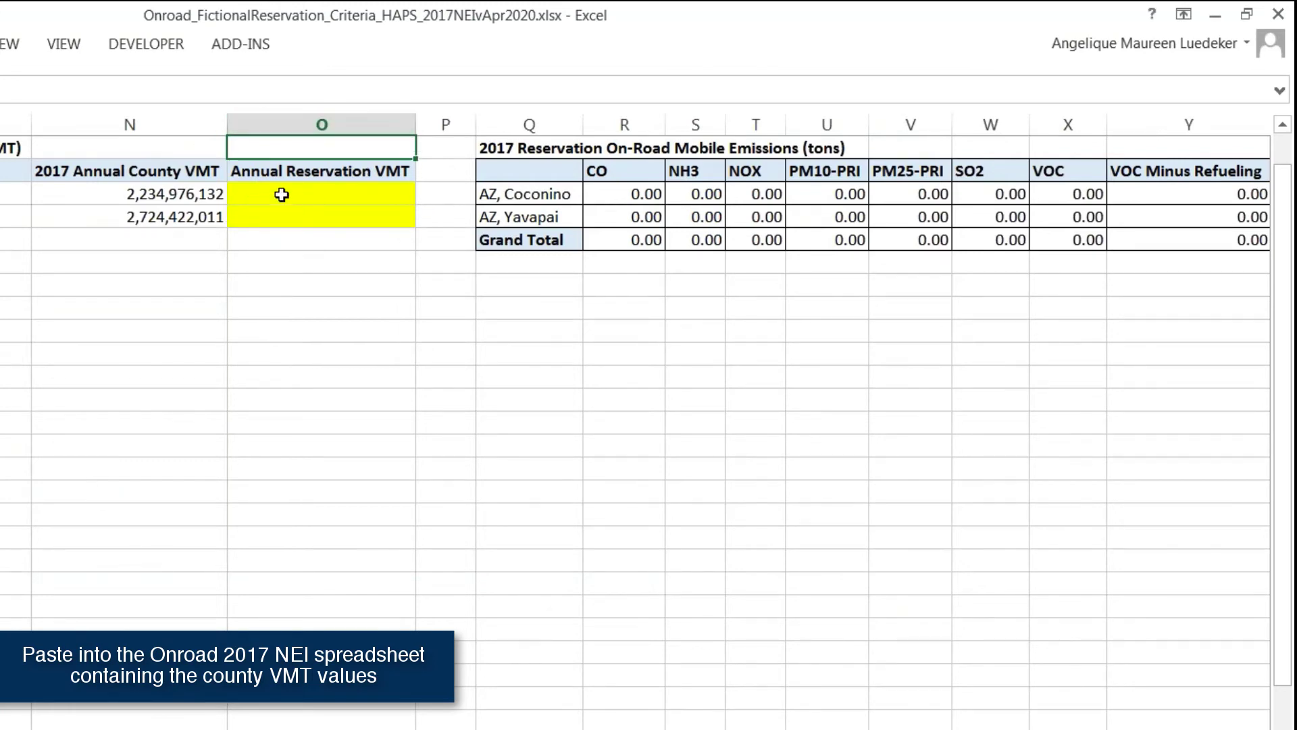
Step: Paste the copied sum as values only into the Annual Reservation VMT cell for AZ, Coconino in the Onroad workbook
{"action": "left_click", "coordinate": [284, 196]}
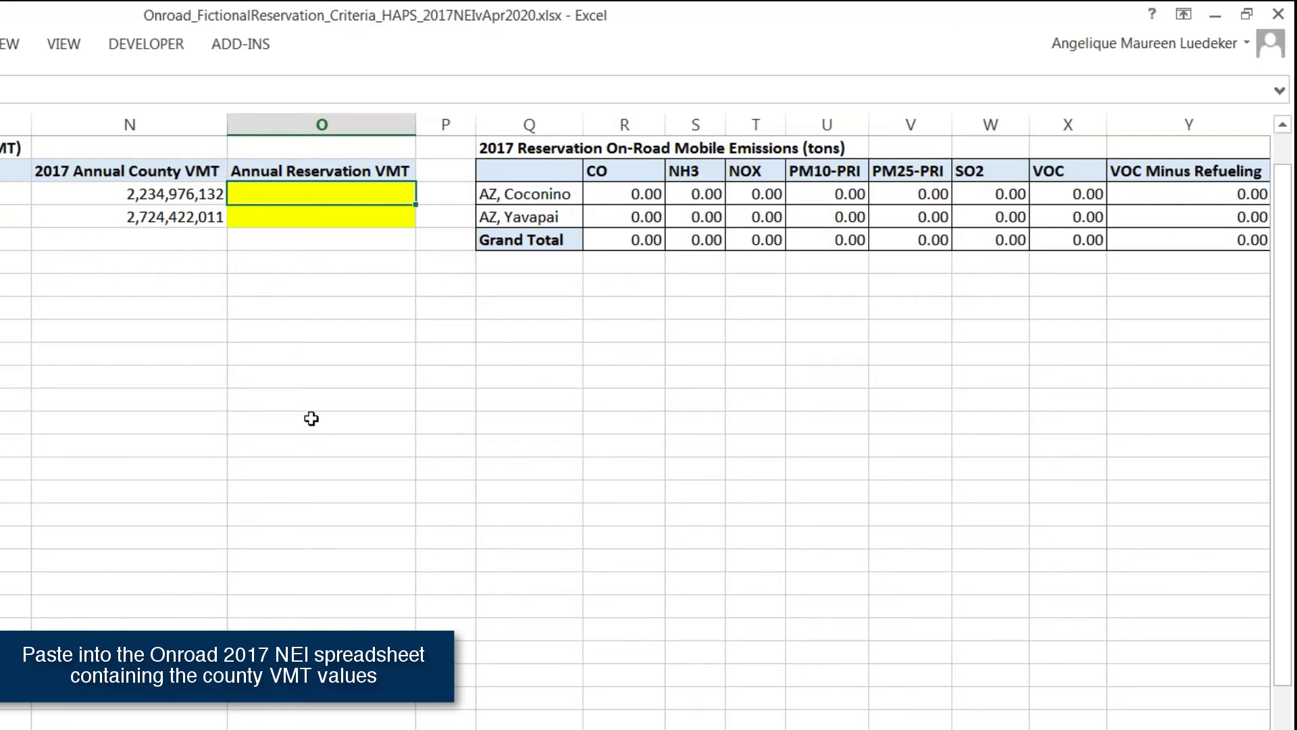
{"action": "right_click", "coordinate": [264, 190]}
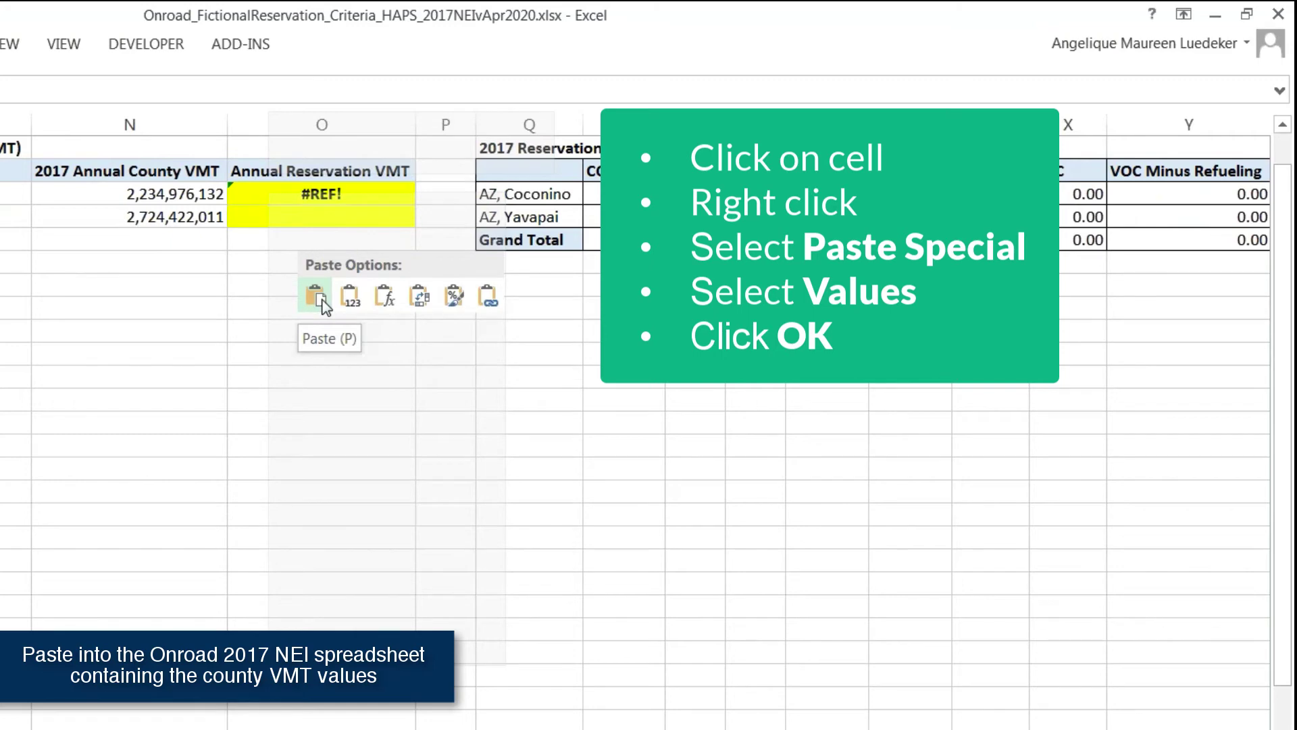
{"action": "mouse_move", "coordinate": [360, 329]}
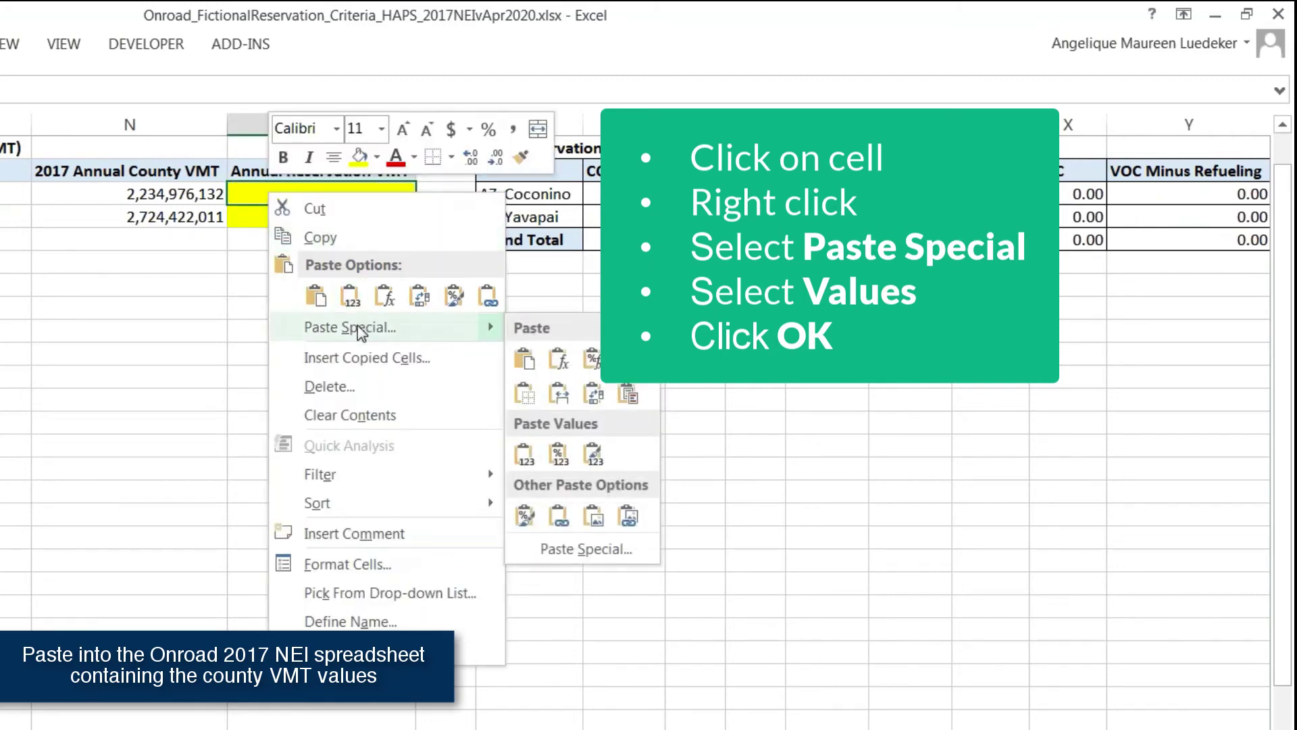
{"action": "left_click", "coordinate": [358, 327]}
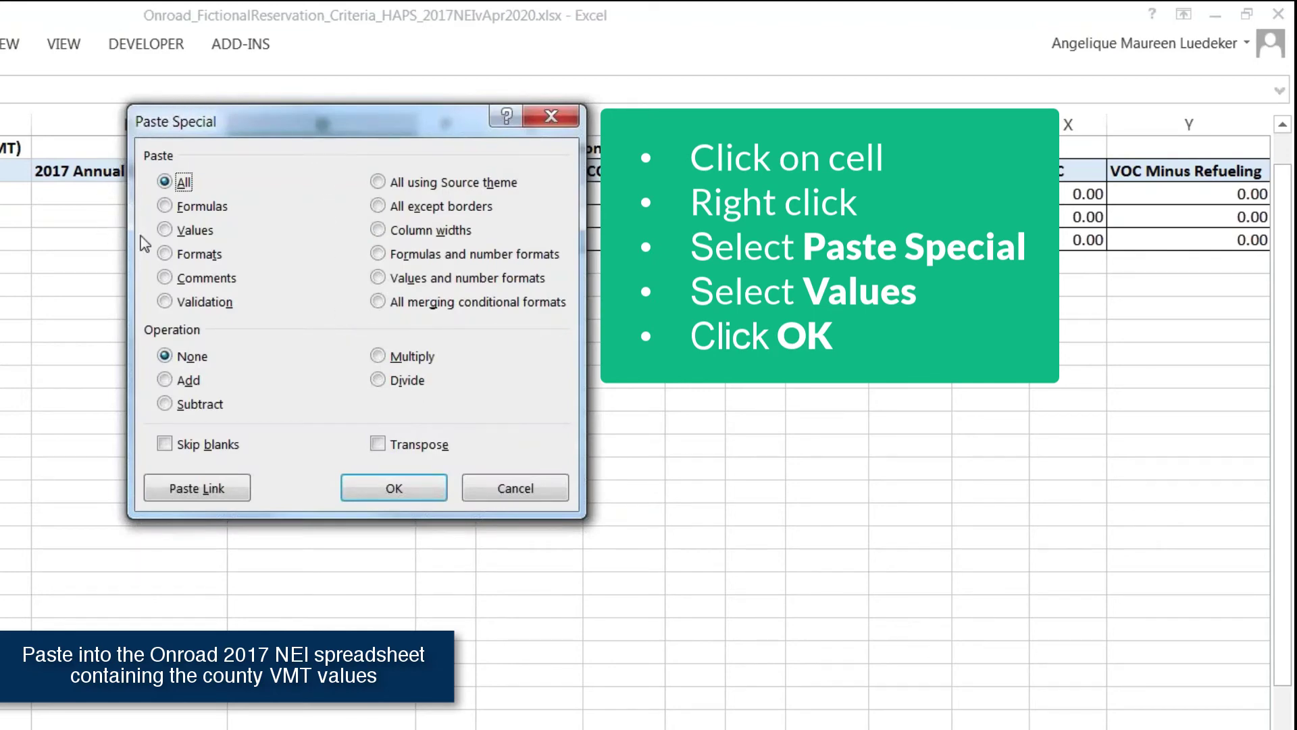
{"action": "left_click", "coordinate": [169, 231]}
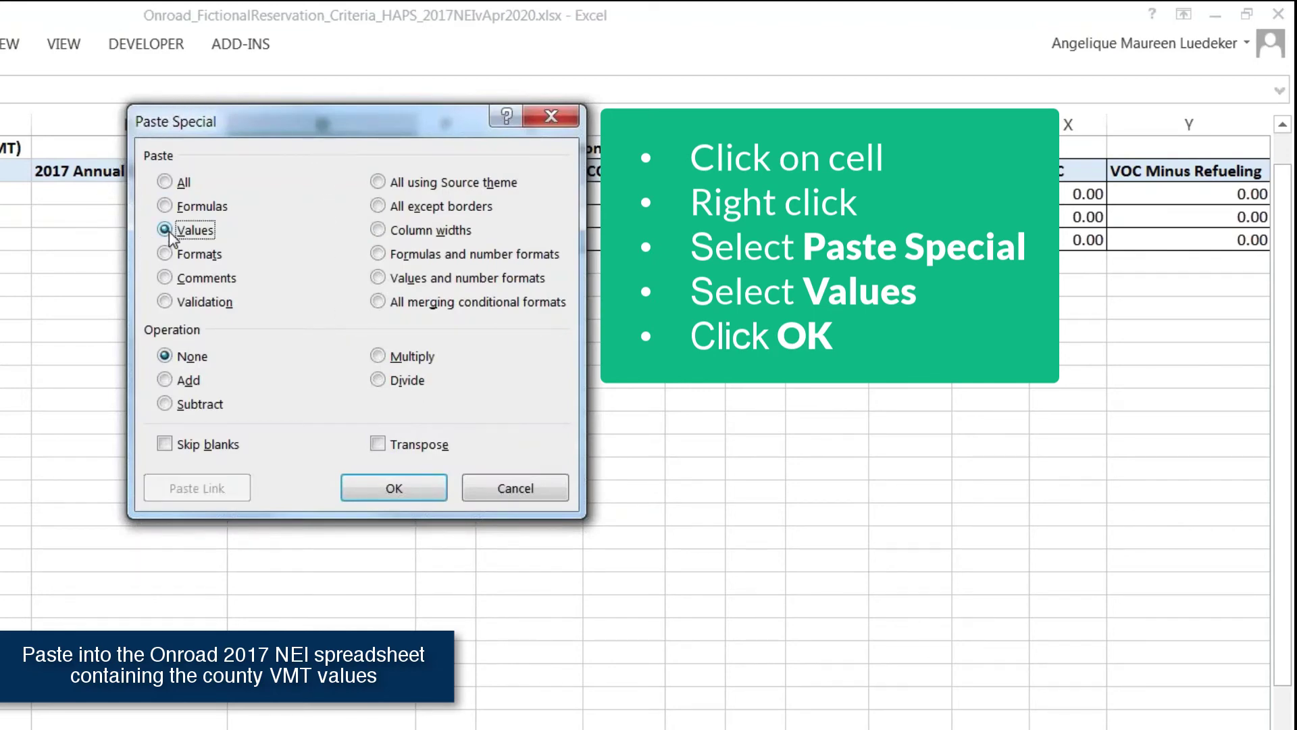
{"action": "left_click", "coordinate": [387, 488]}
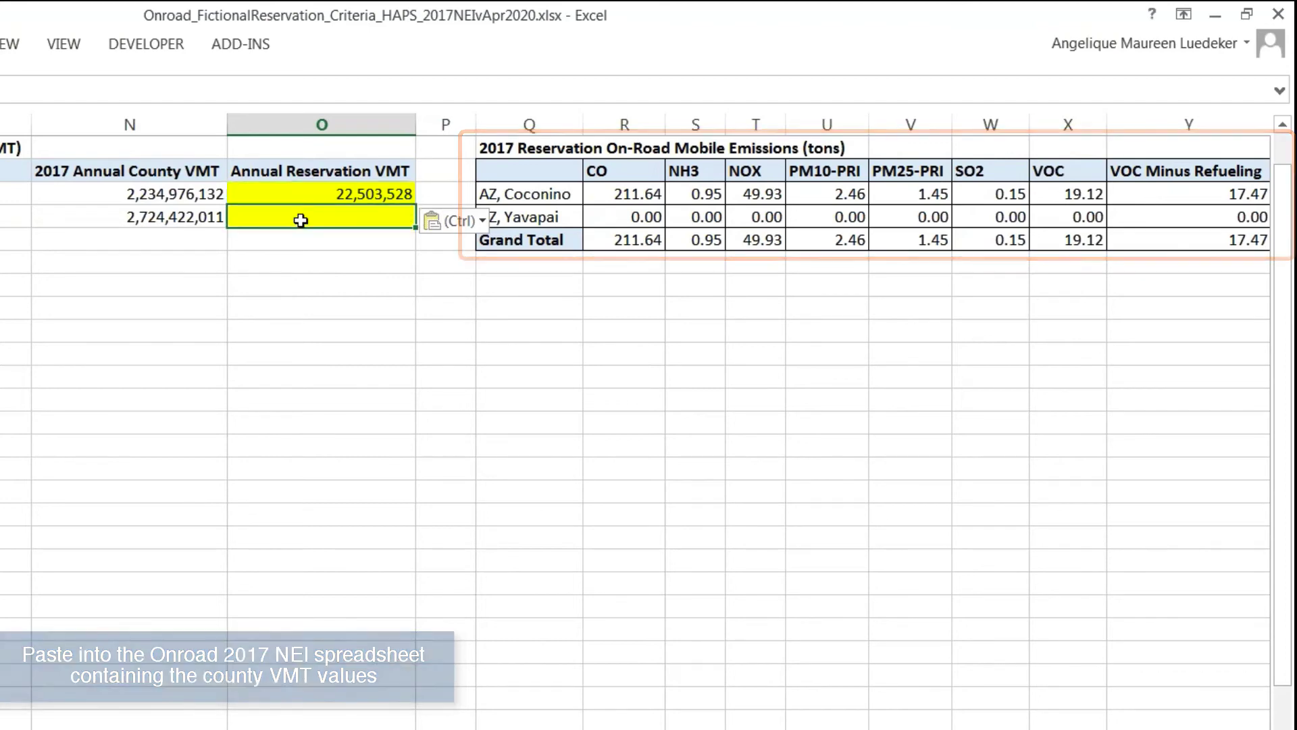
Step: Copy the Yavapai County sum of calculated annual VMT in cell E20 of FictionalReservationVMT.xlsx
{"action": "left_click", "coordinate": [300, 220]}
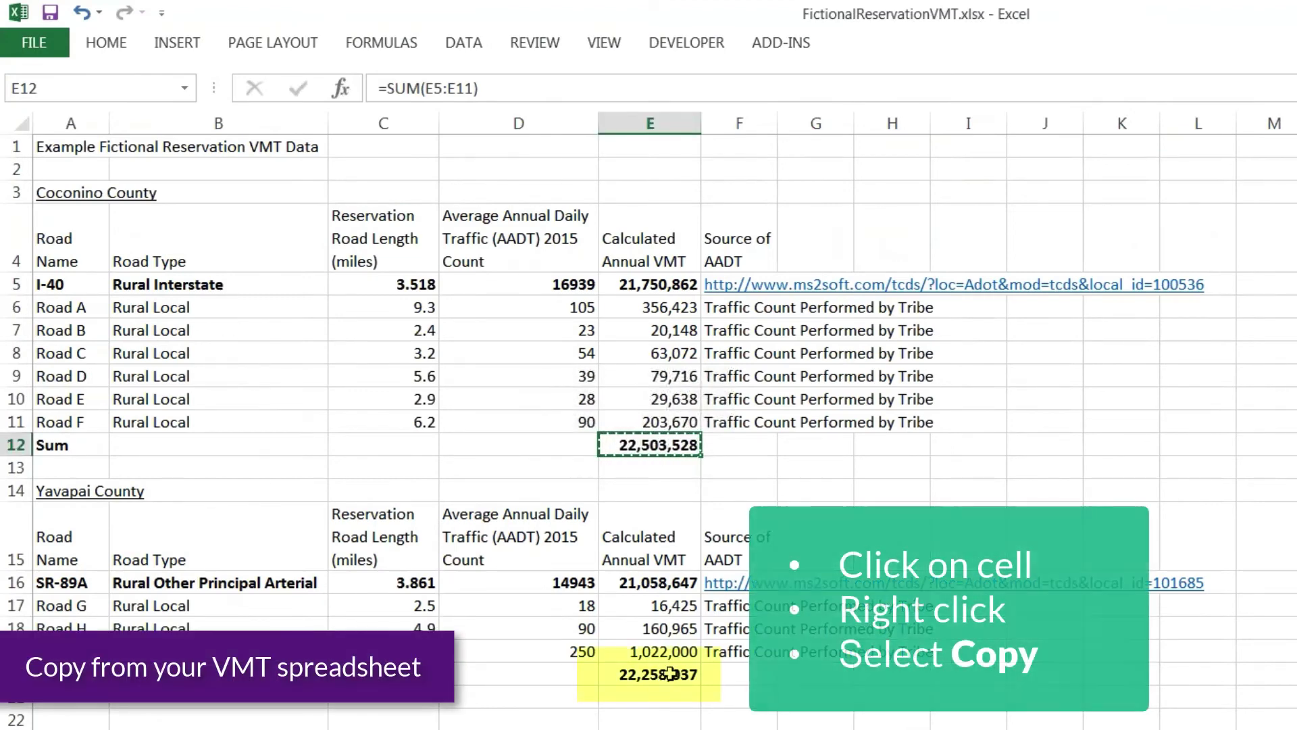
{"action": "left_click", "coordinate": [670, 673]}
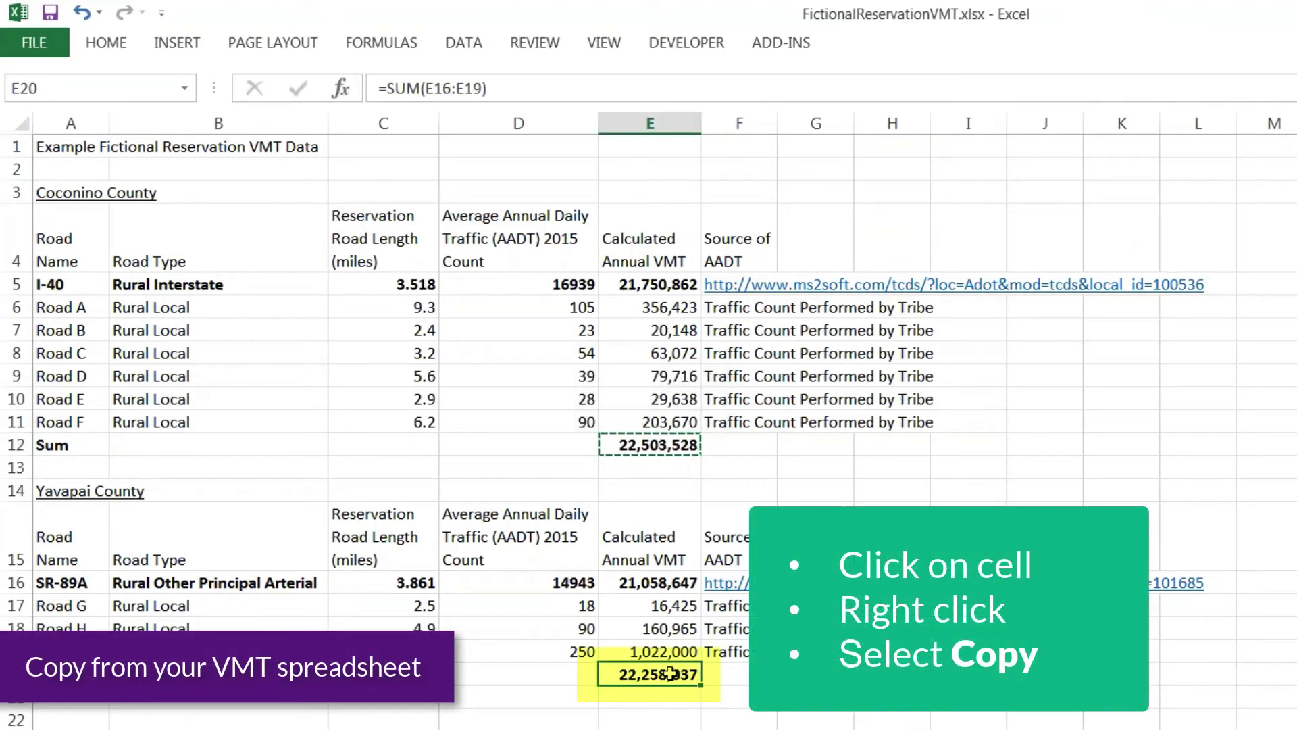
{"action": "right_click", "coordinate": [671, 673]}
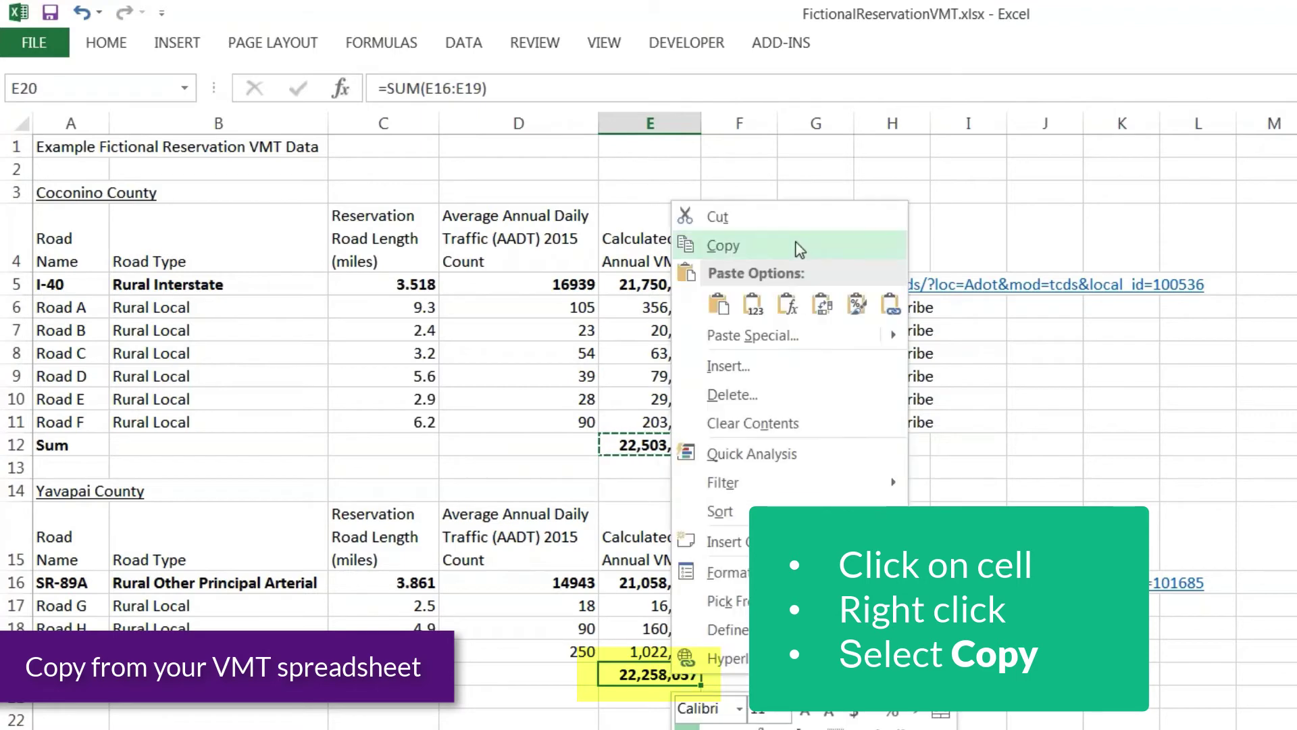
{"action": "left_click", "coordinate": [719, 247]}
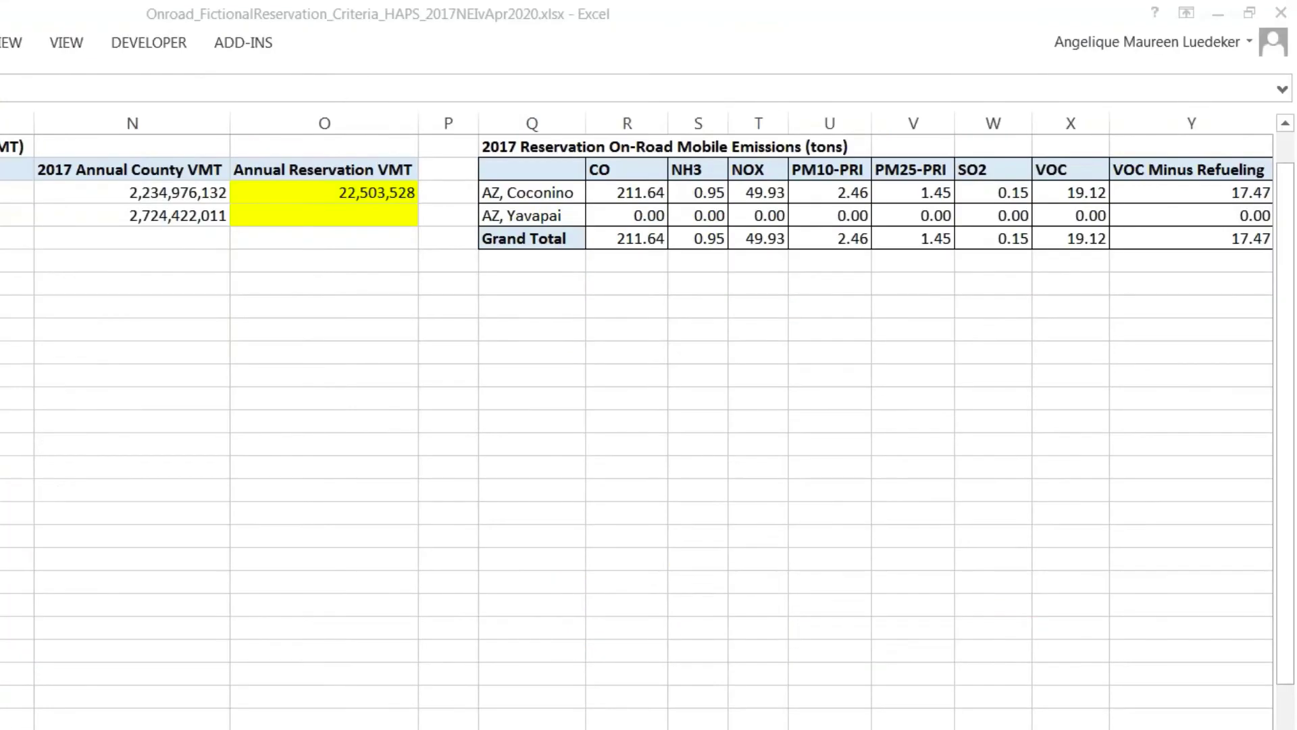
Step: Paste the copied sum as values only into the Annual Reservation VMT cell for AZ, Yavapai in the Onroad workbook
{"action": "left_click", "coordinate": [233, 727]}
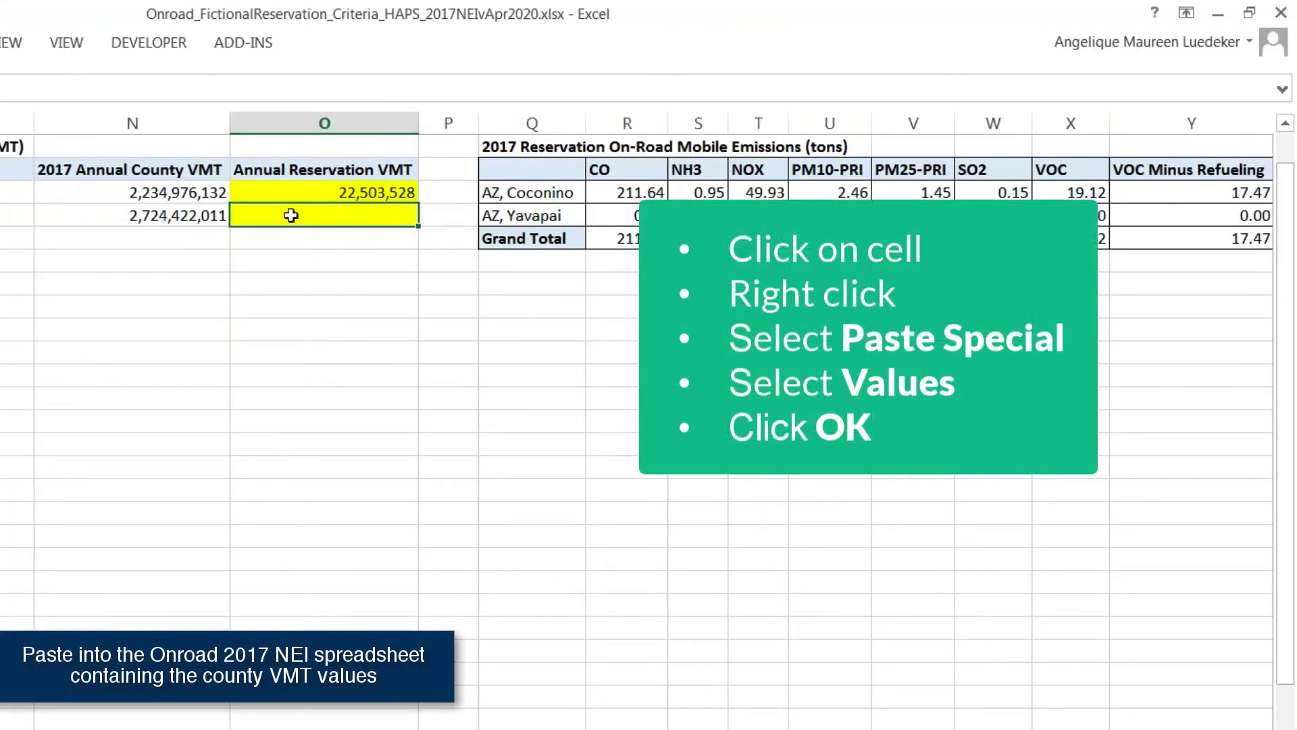
{"action": "right_click", "coordinate": [290, 215]}
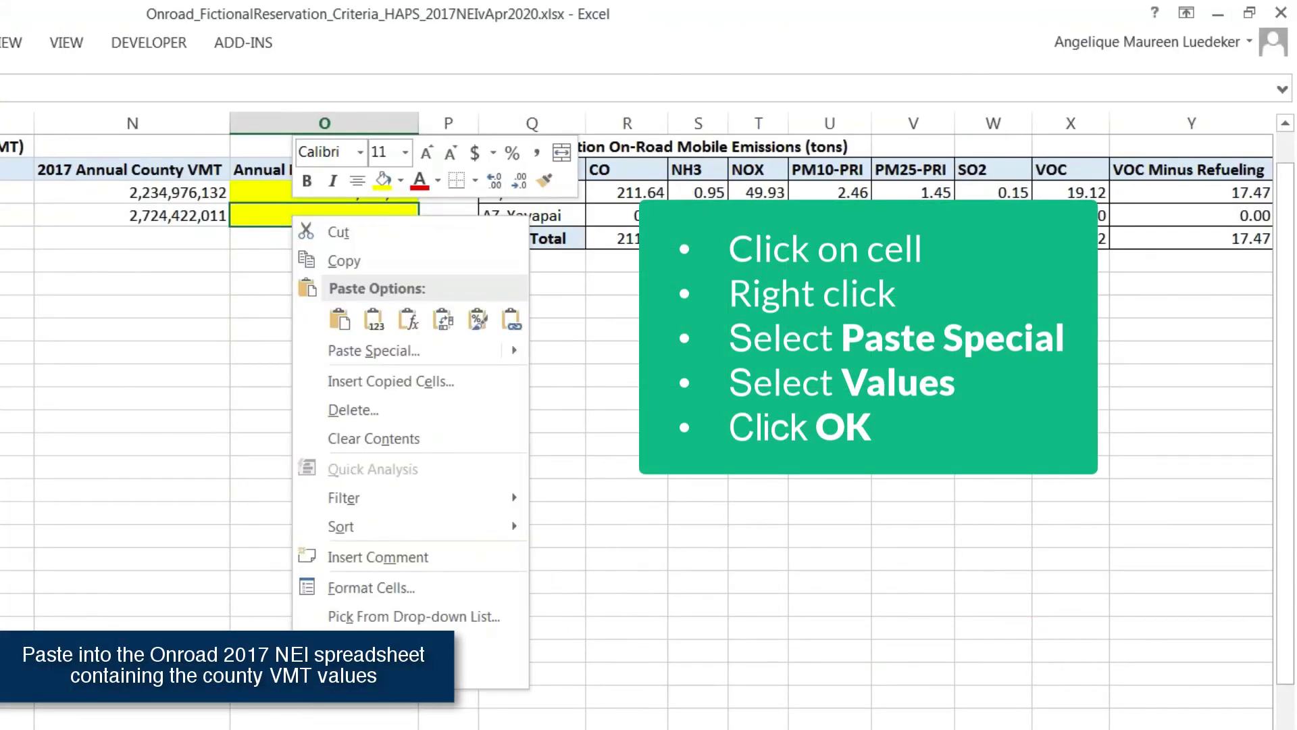
{"action": "left_click", "coordinate": [381, 360]}
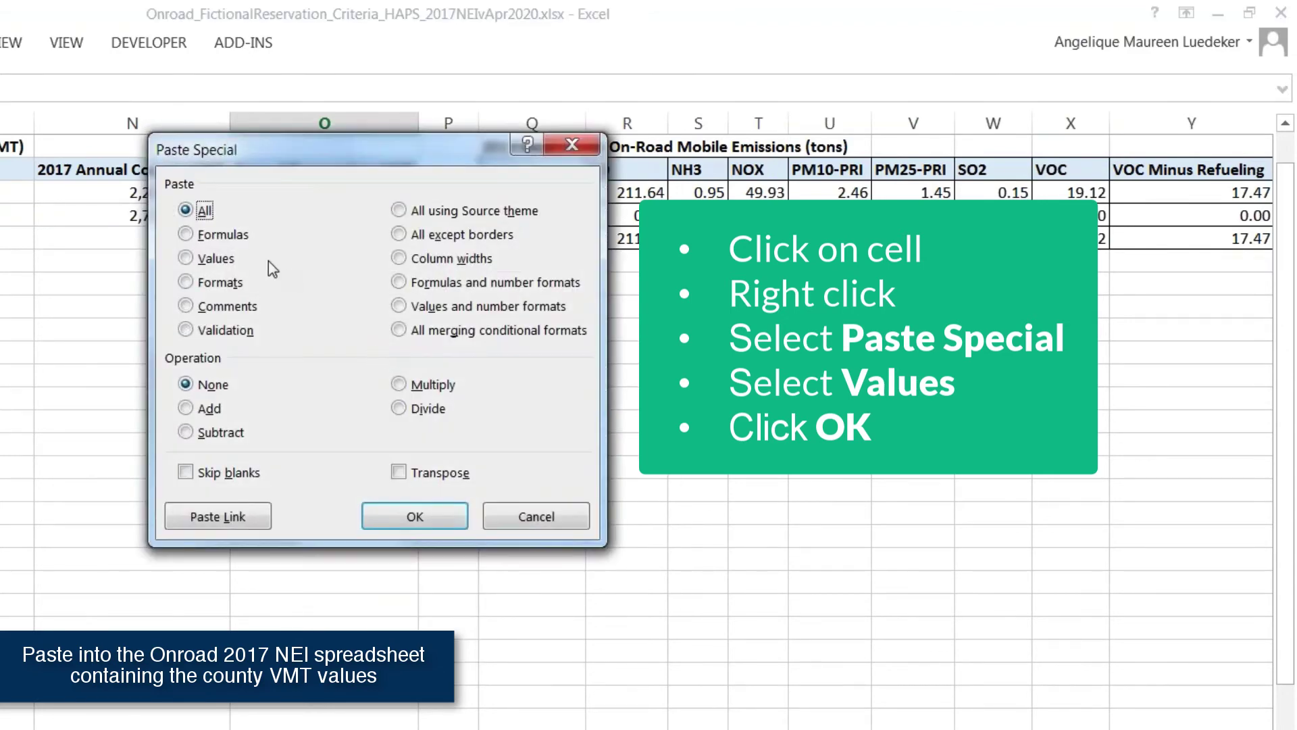
{"action": "left_click", "coordinate": [185, 259]}
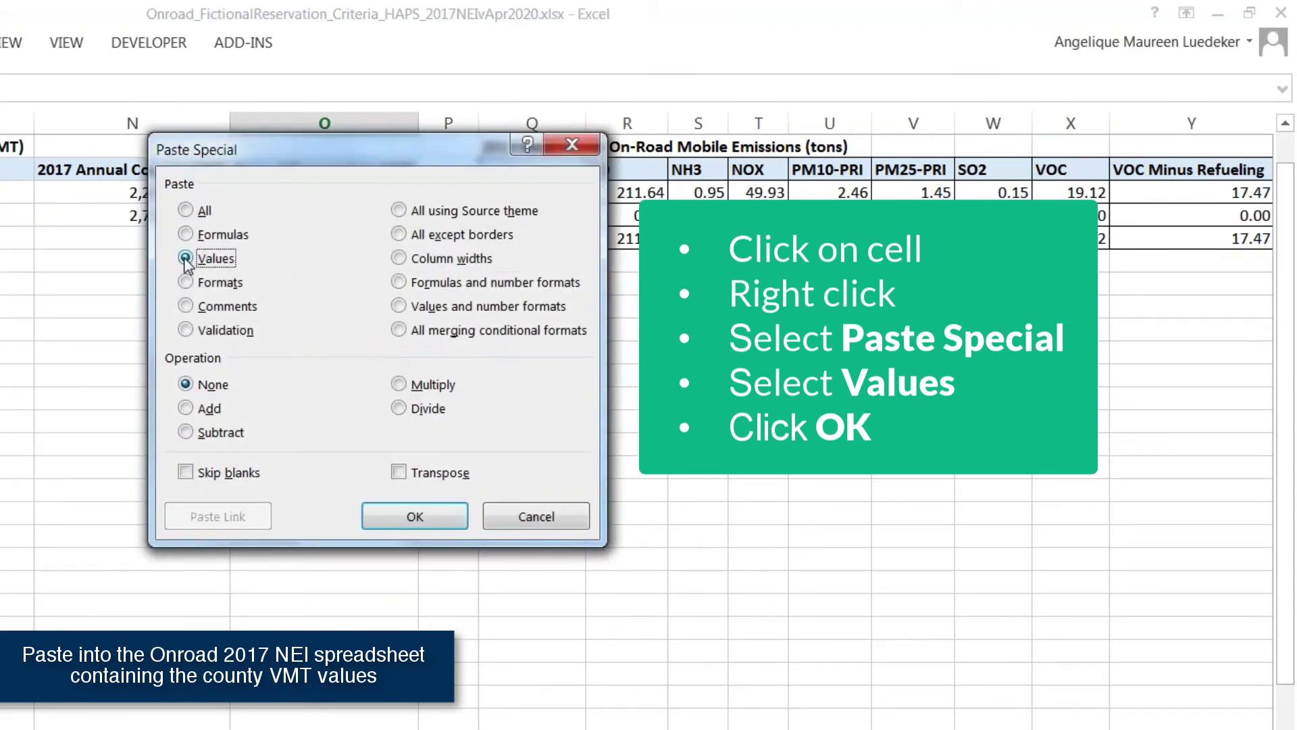
{"action": "left_click", "coordinate": [412, 522]}
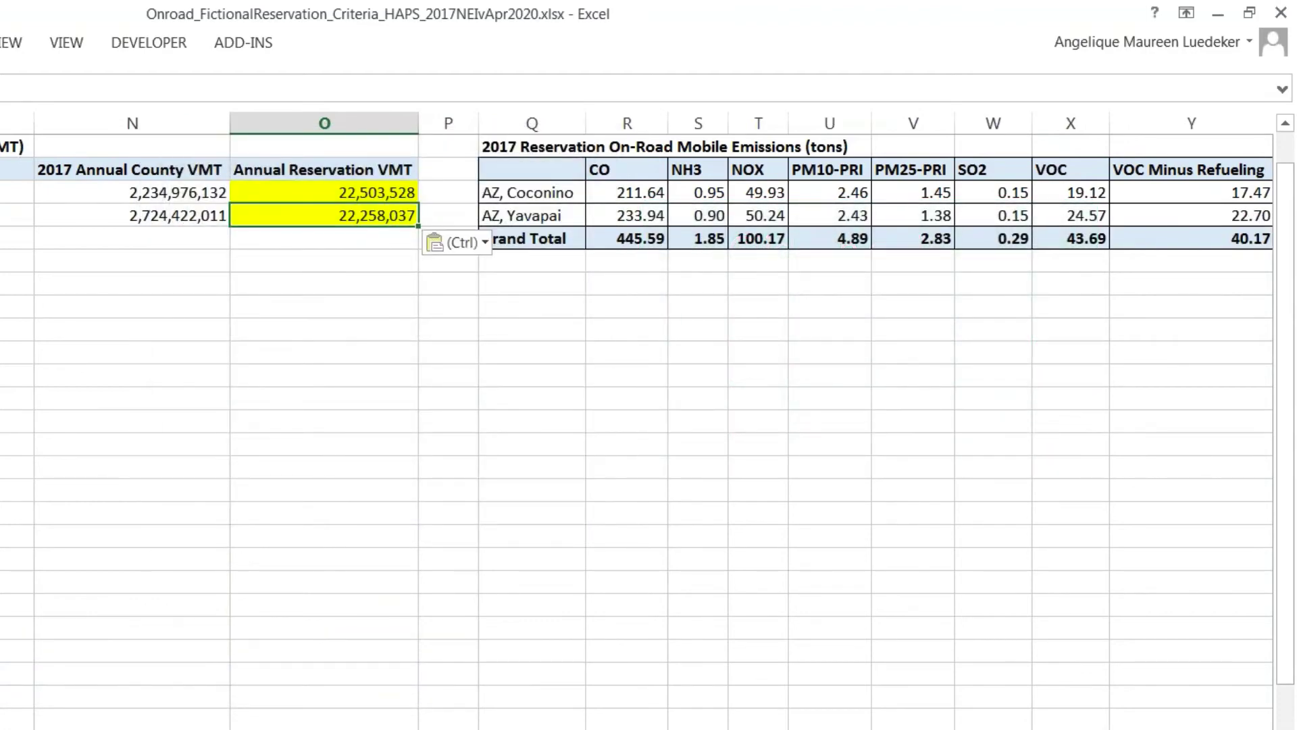
{"action": "scroll", "coordinate": [649, 419], "scroll_direction": "right", "scroll_amount": 5}
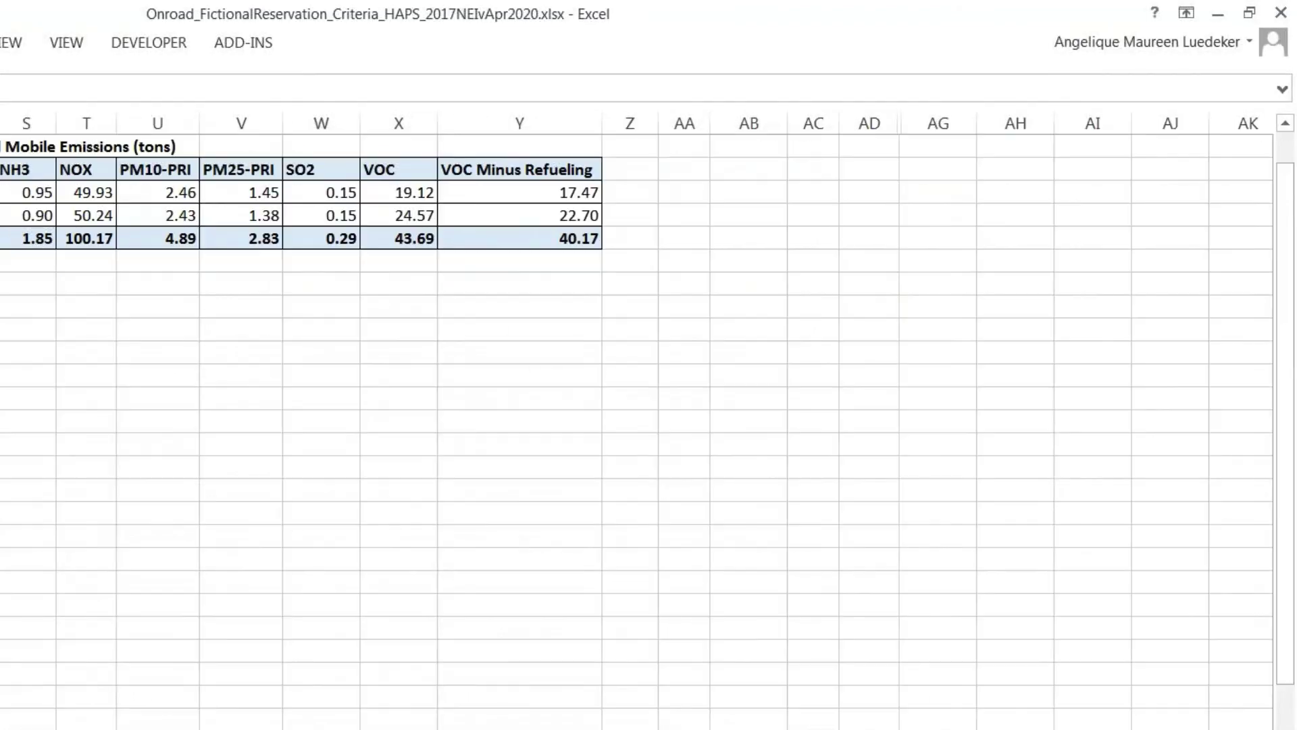
Step: Copy the 2017 Reservation On-Road Mobile Emissions table in Q4:Y7, including its header row and Grand Total row
{"action": "scroll", "coordinate": [636, 419], "scroll_direction": "right", "scroll_amount": 1}
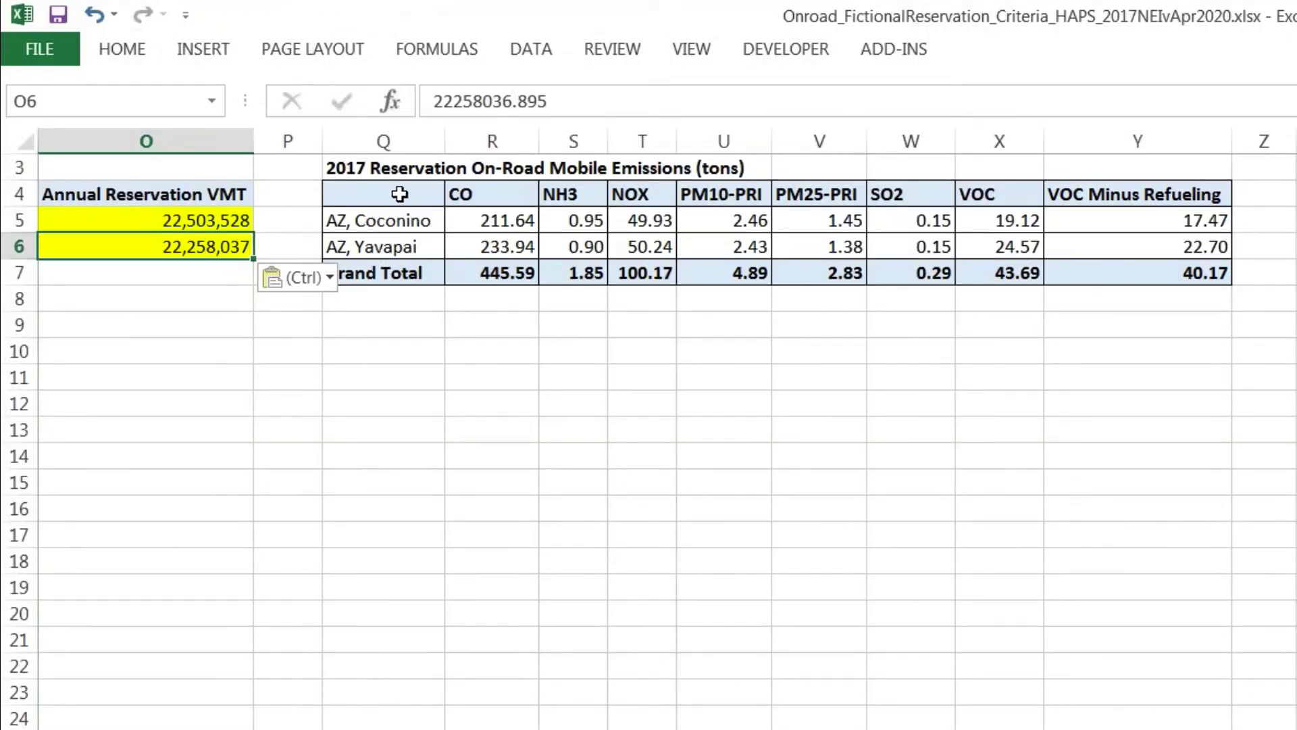
{"action": "left_click_drag", "start_coordinate": [398, 194], "coordinate": [1118, 247]}
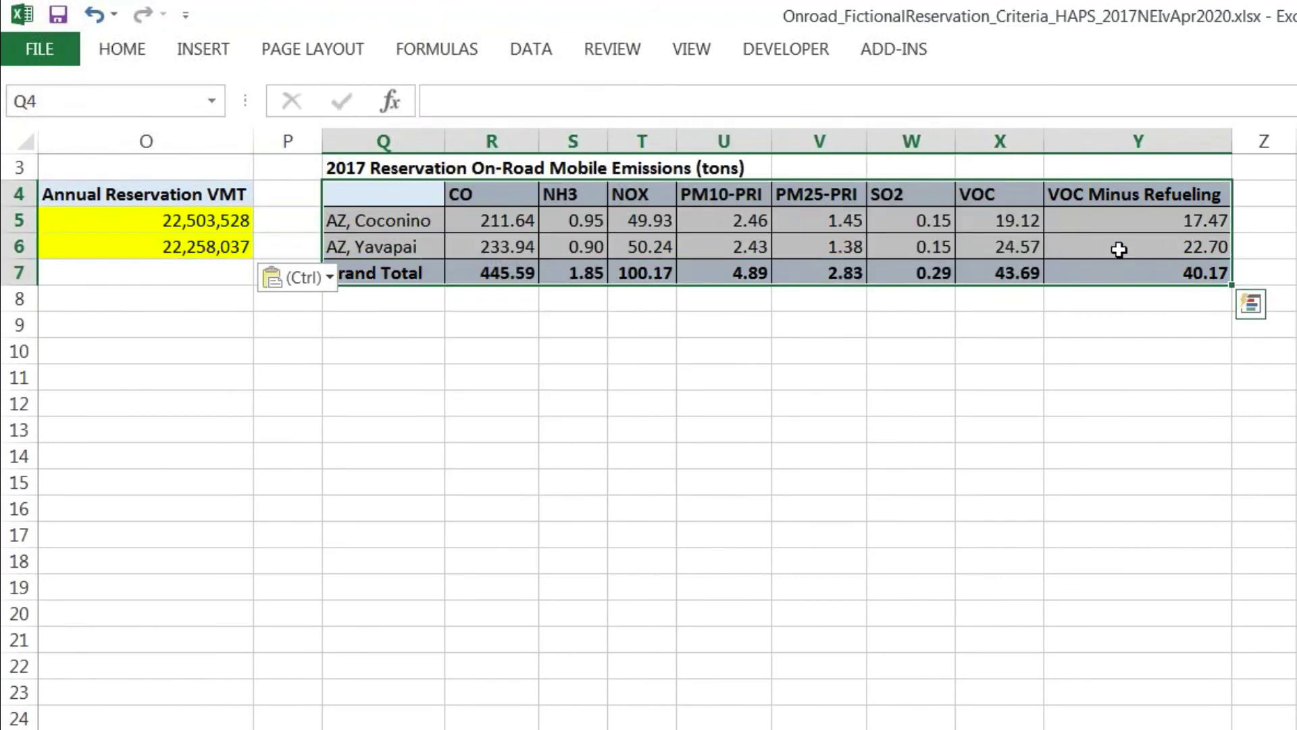
{"action": "right_click", "coordinate": [1118, 248]}
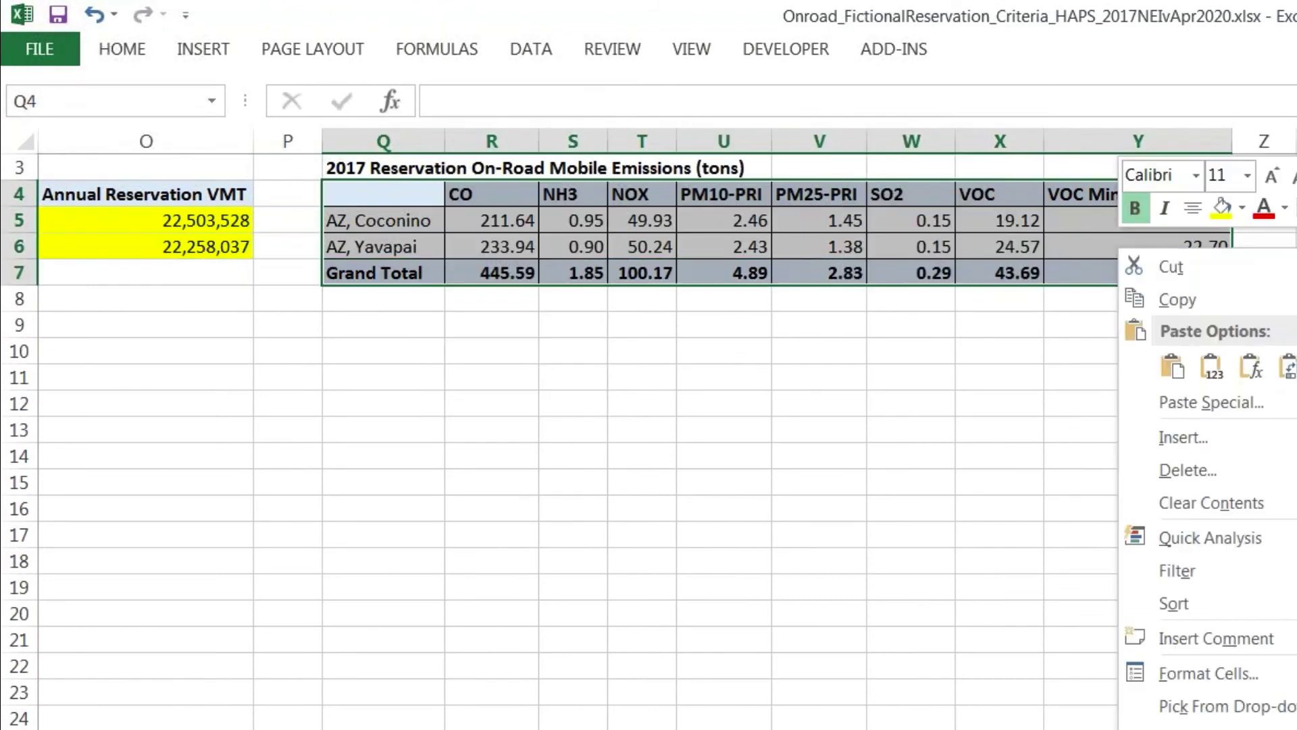
{"action": "left_click", "coordinate": [1178, 302]}
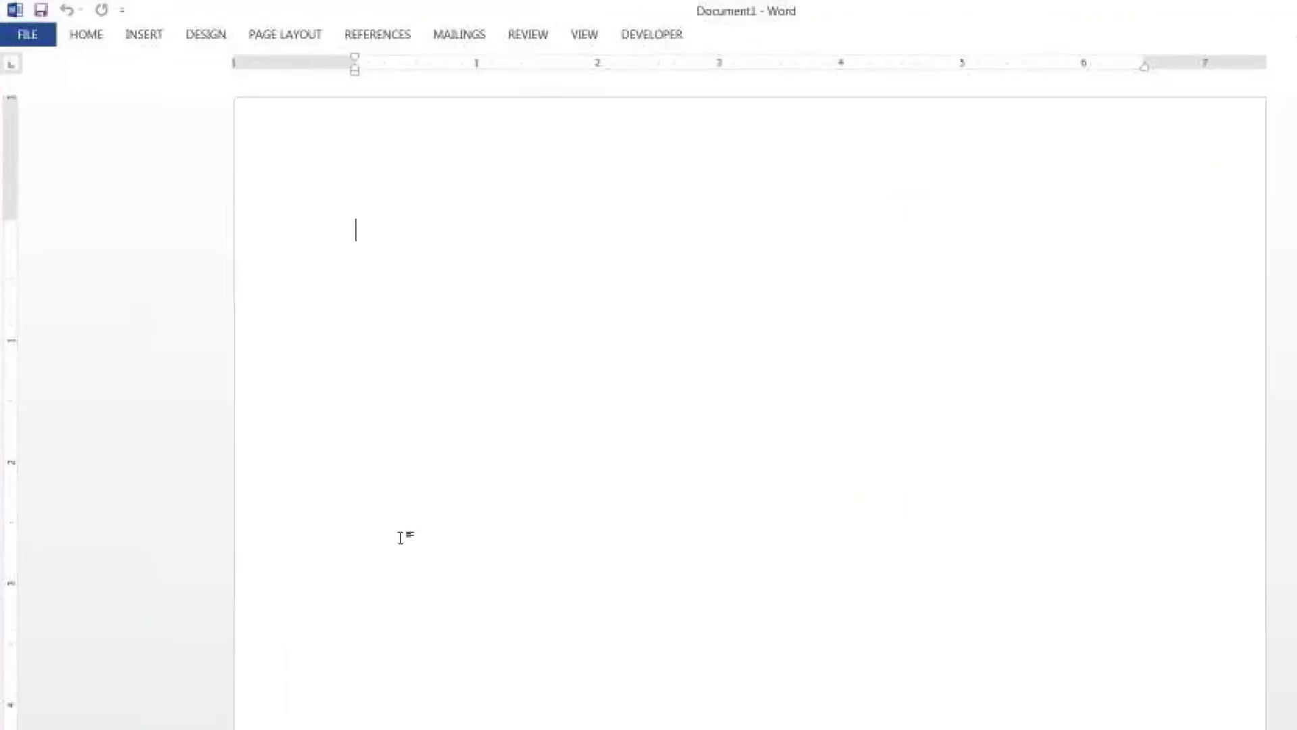
Step: Switch to the blank Word document and paste the copied emissions table at its start, keeping the source formatting
{"action": "right_click", "coordinate": [356, 225]}
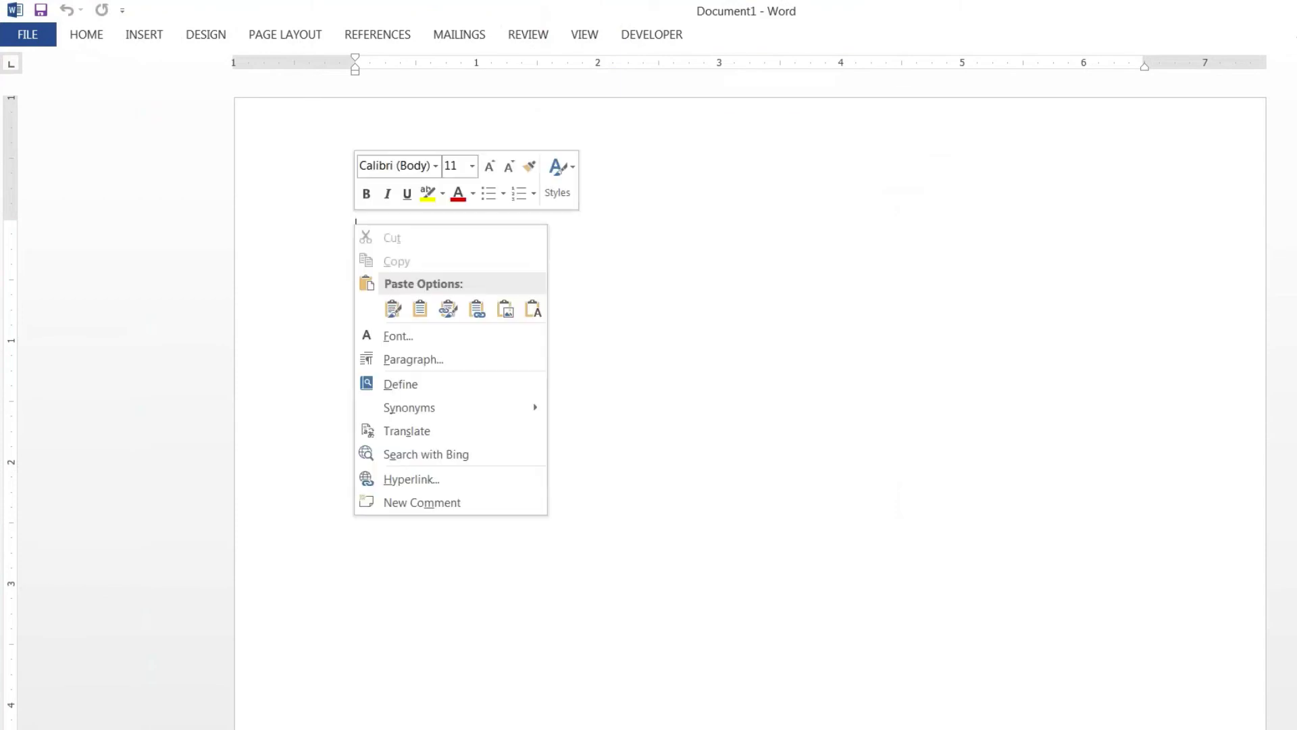
{"action": "left_click", "coordinate": [392, 309]}
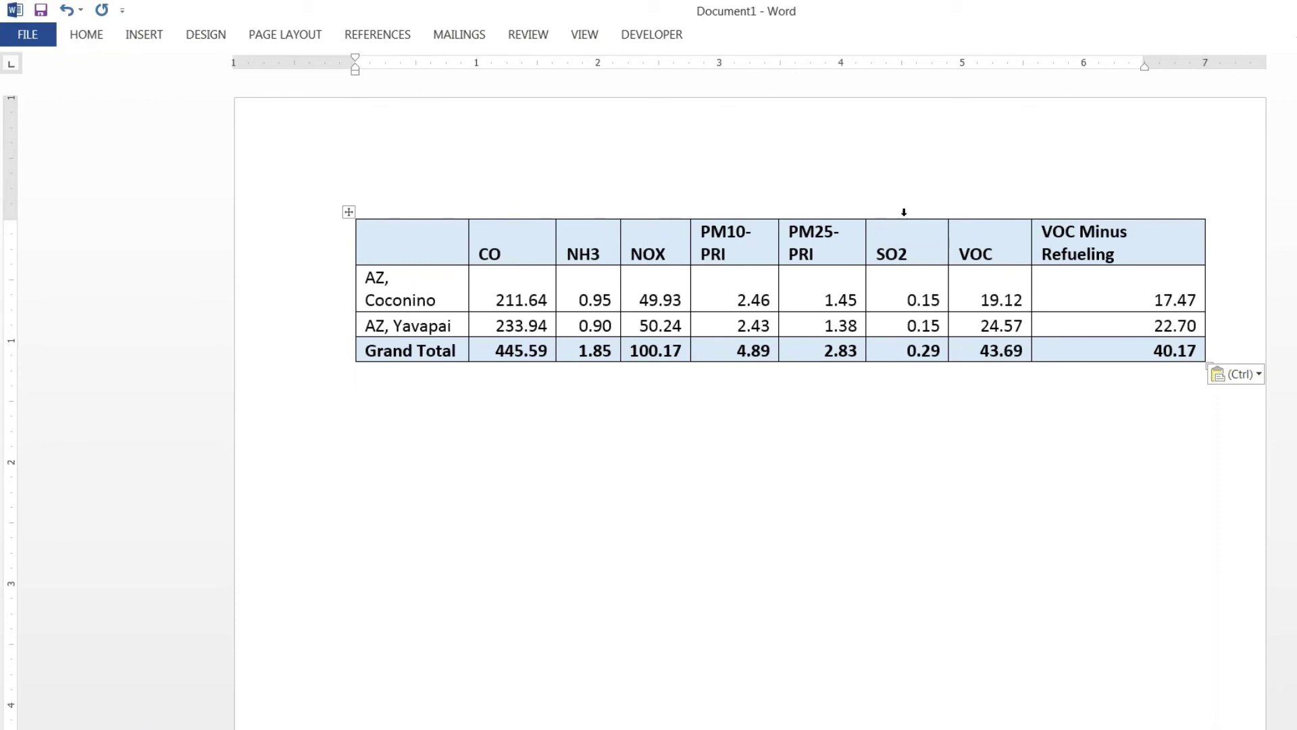
{"action": "mouse_move", "coordinate": [1042, 211]}
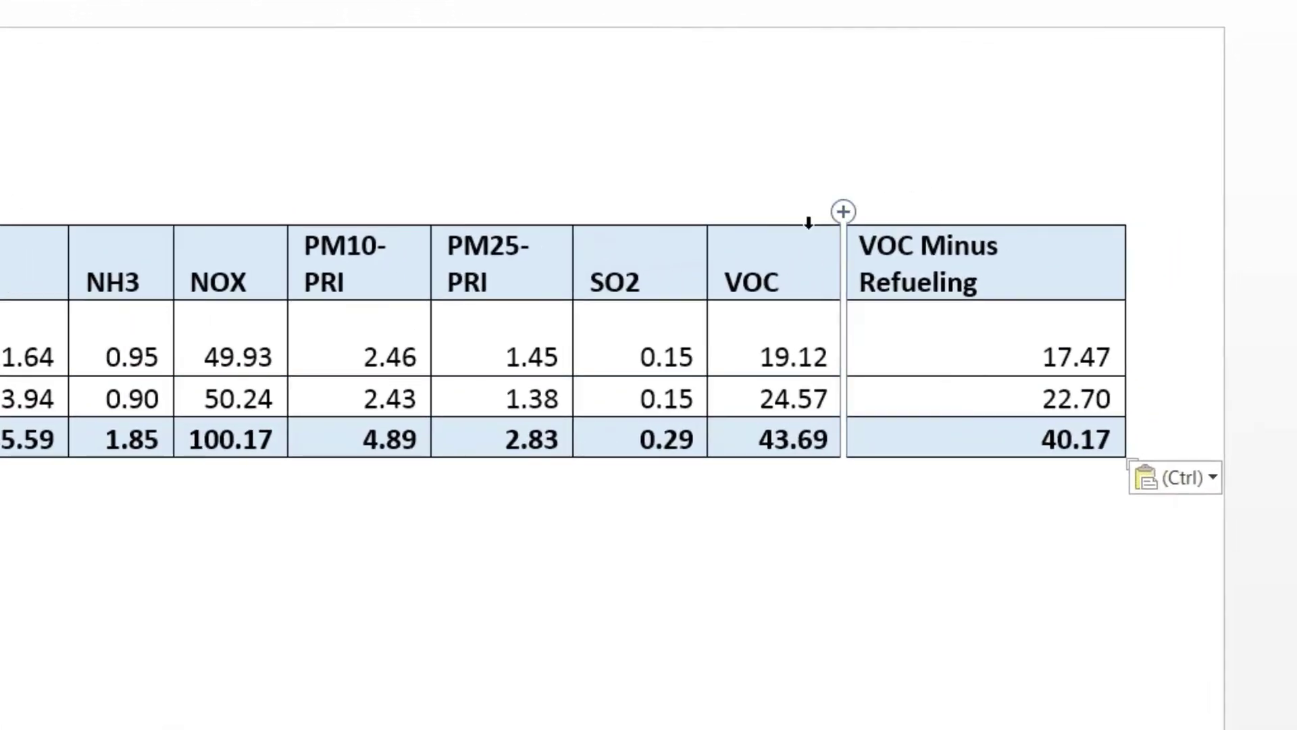